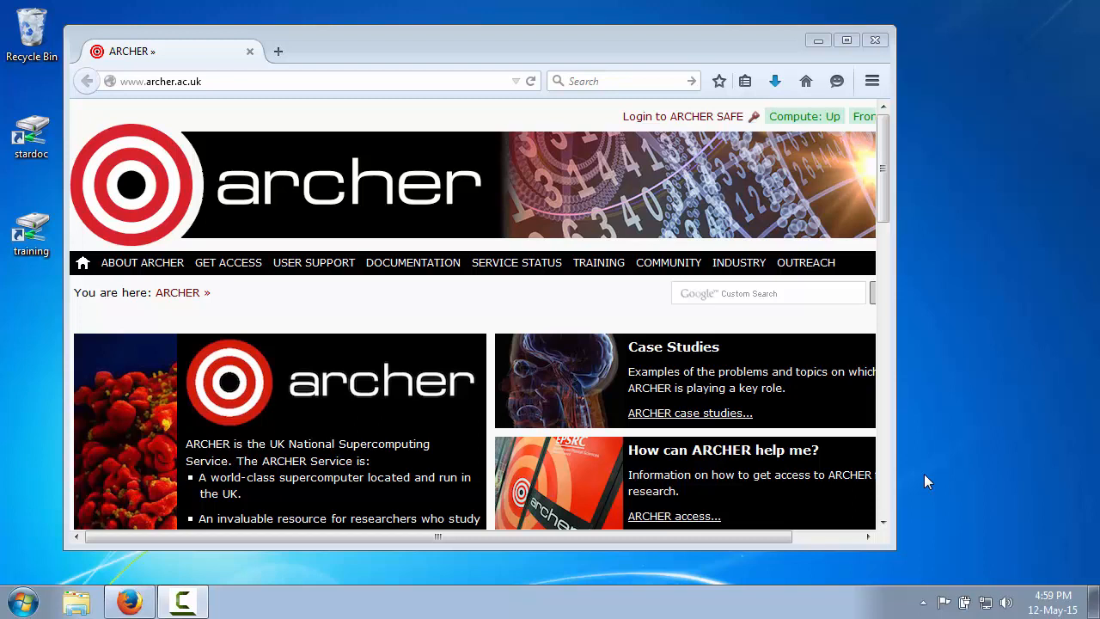
Step: Shift the Firefox window showing the ARCHER site slightly to the right
left_click_drag(436, 37, 502, 36)
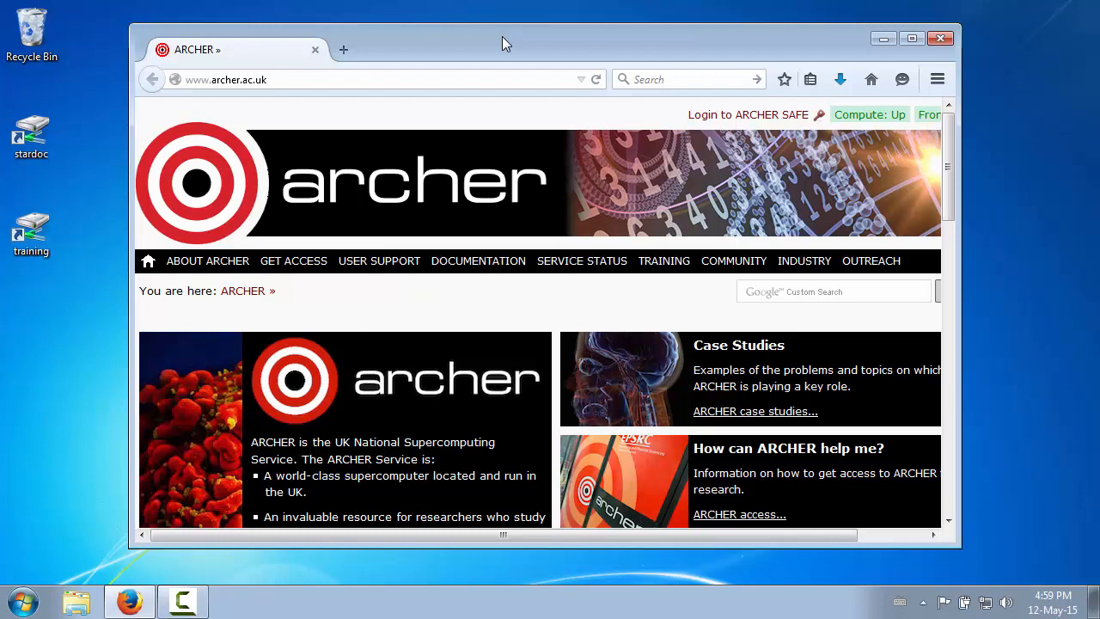
Step: In a new tab, search for 'putty' and open the PuTTY Download Page result
left_click(342, 49)
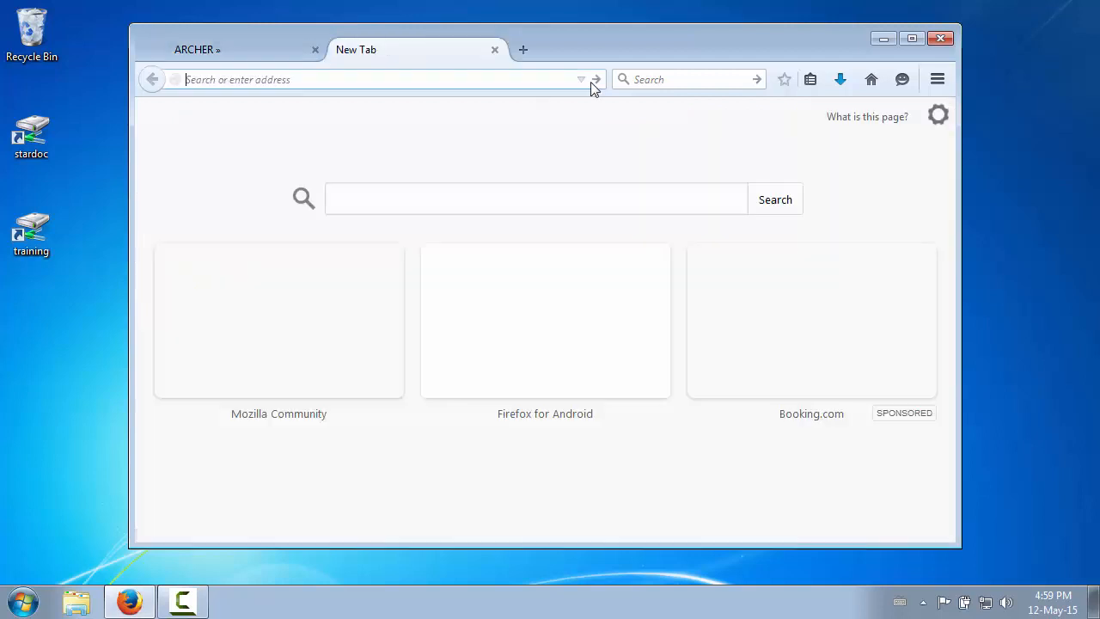
left_click(646, 79)
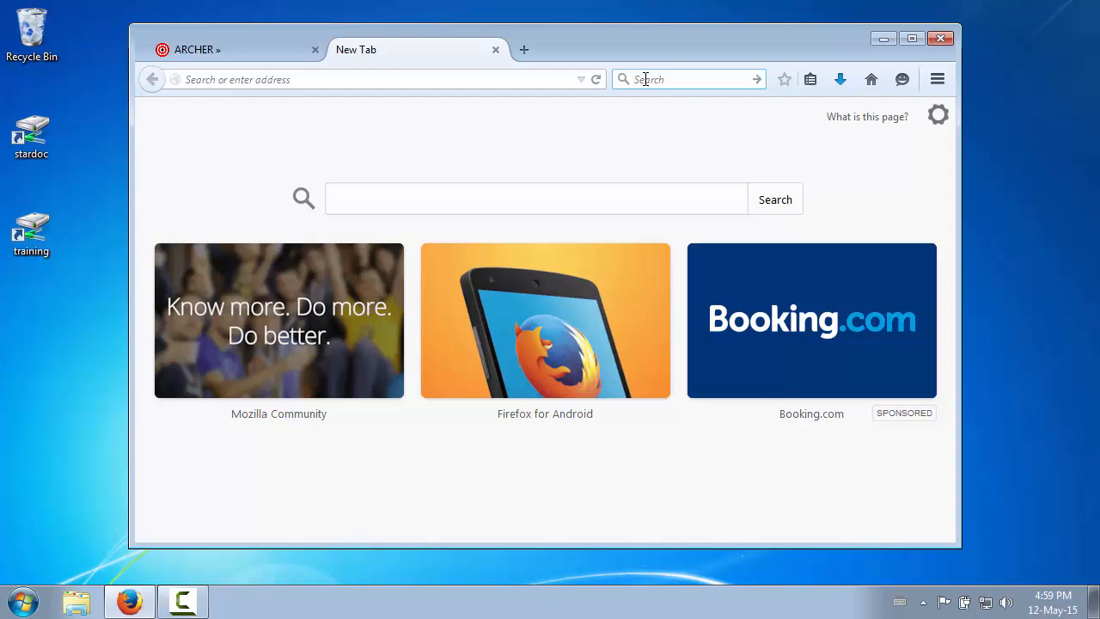
type("pu")
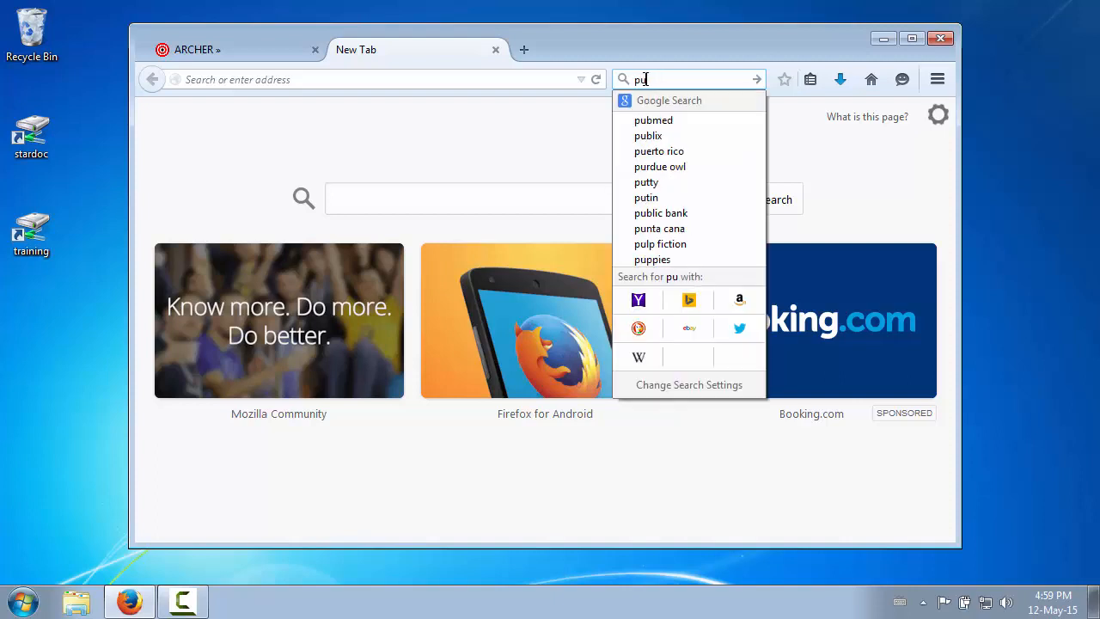
type("tty")
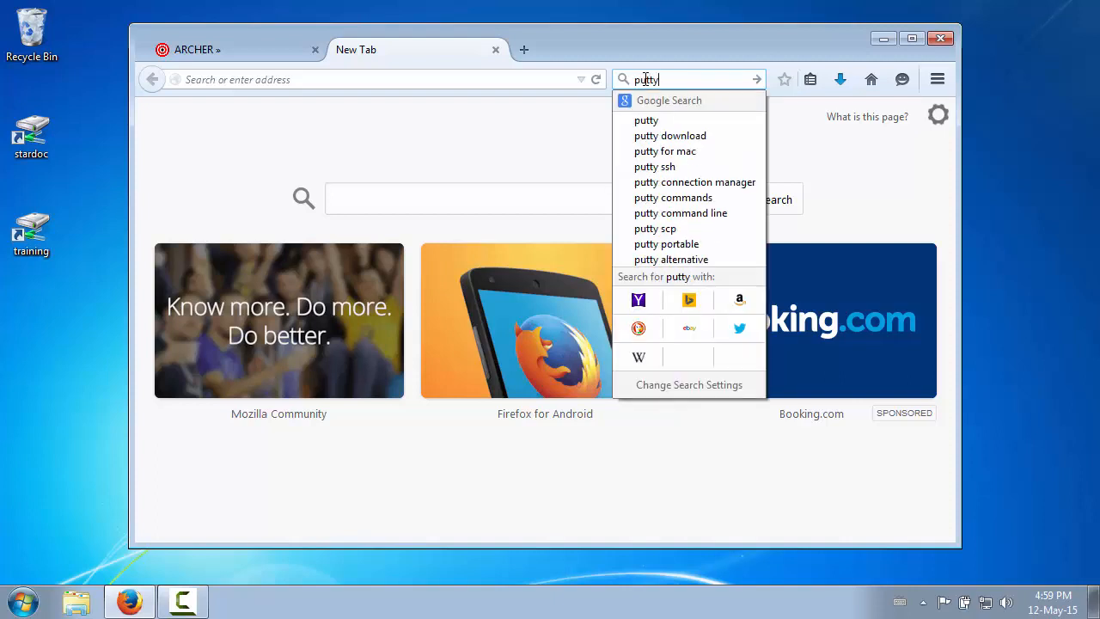
key("Return")
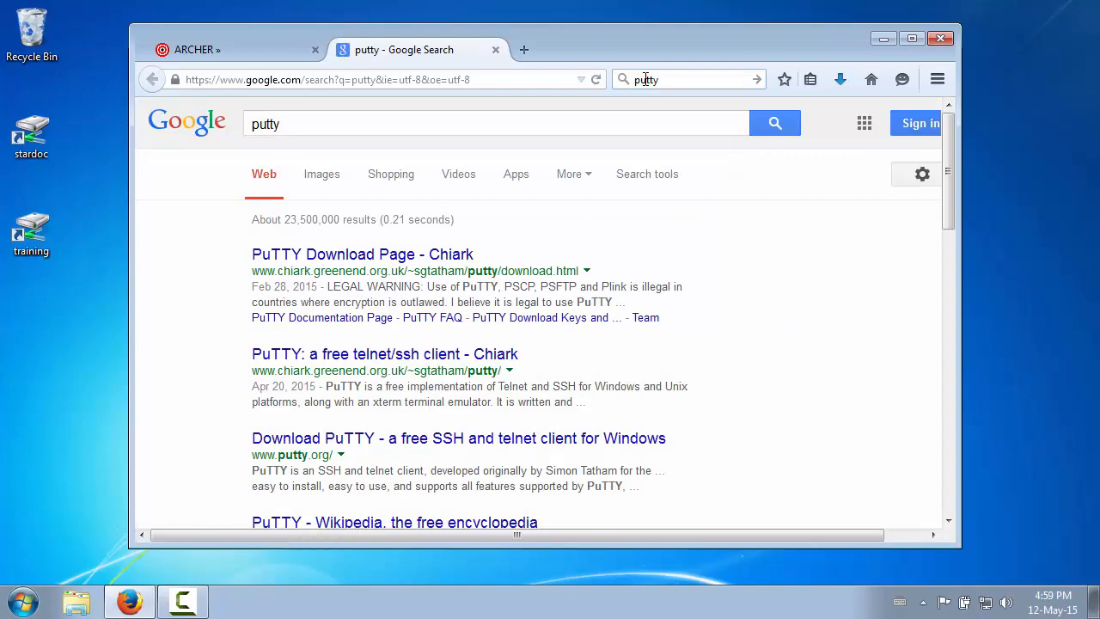
left_click(379, 254)
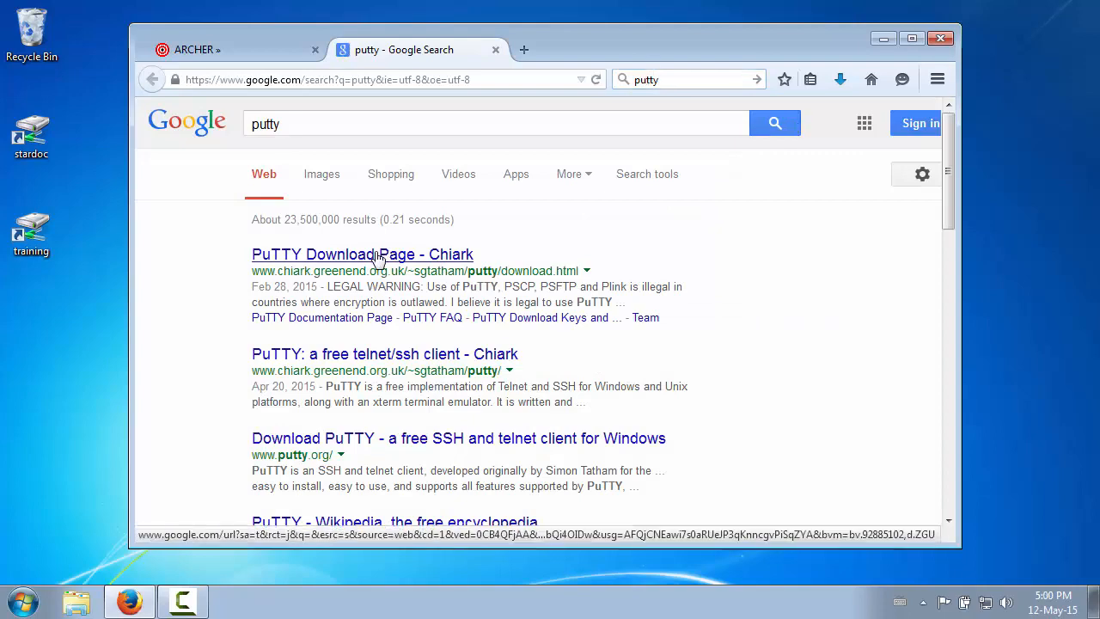
scroll(378, 275, "down", 5)
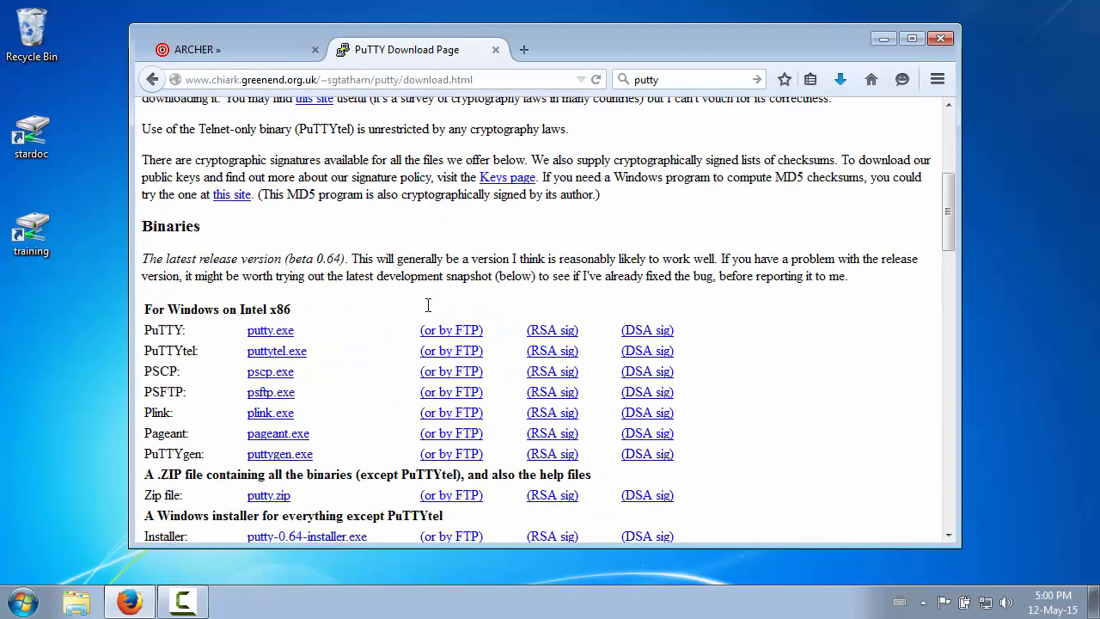
scroll(335, 297, "down", 3)
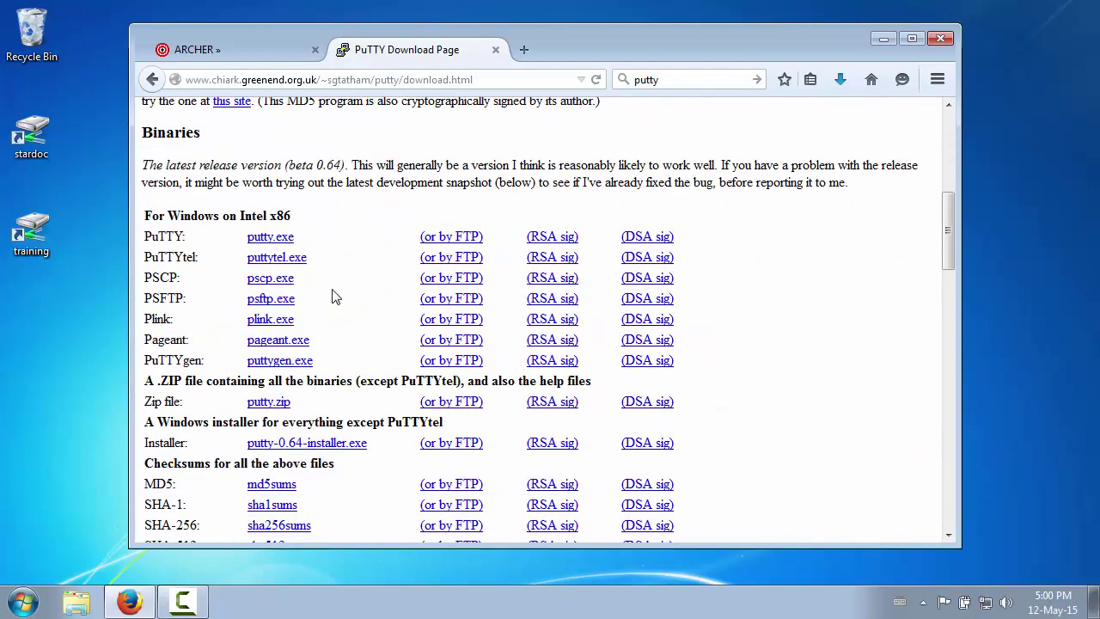
Step: Save the putty.exe link from the download page to the Desktop via Save Link As
right_click(260, 241)
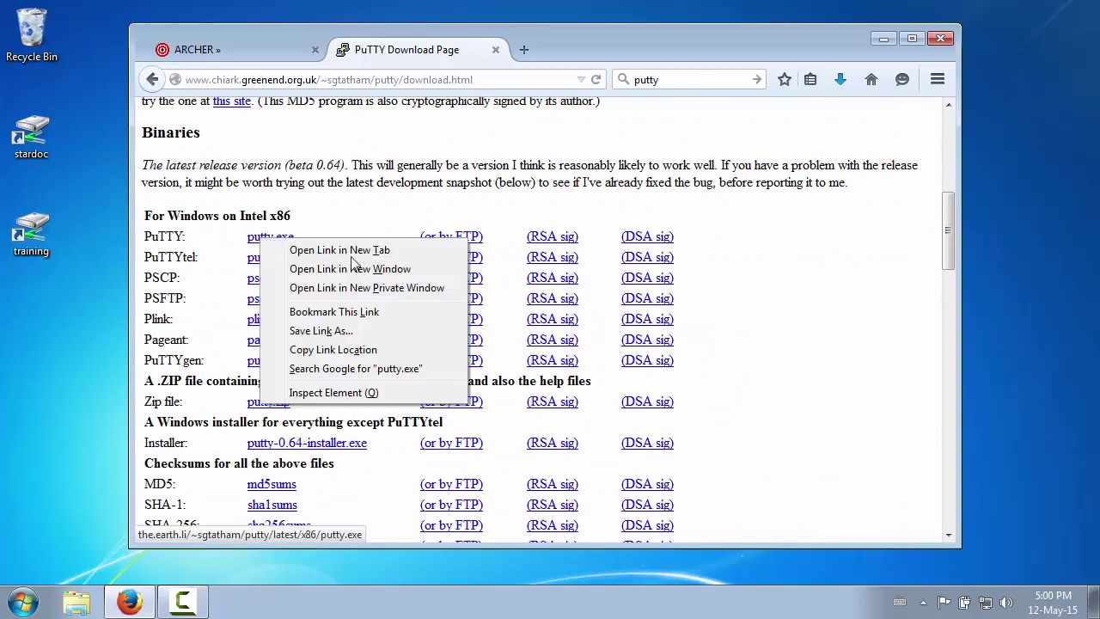
left_click(359, 329)
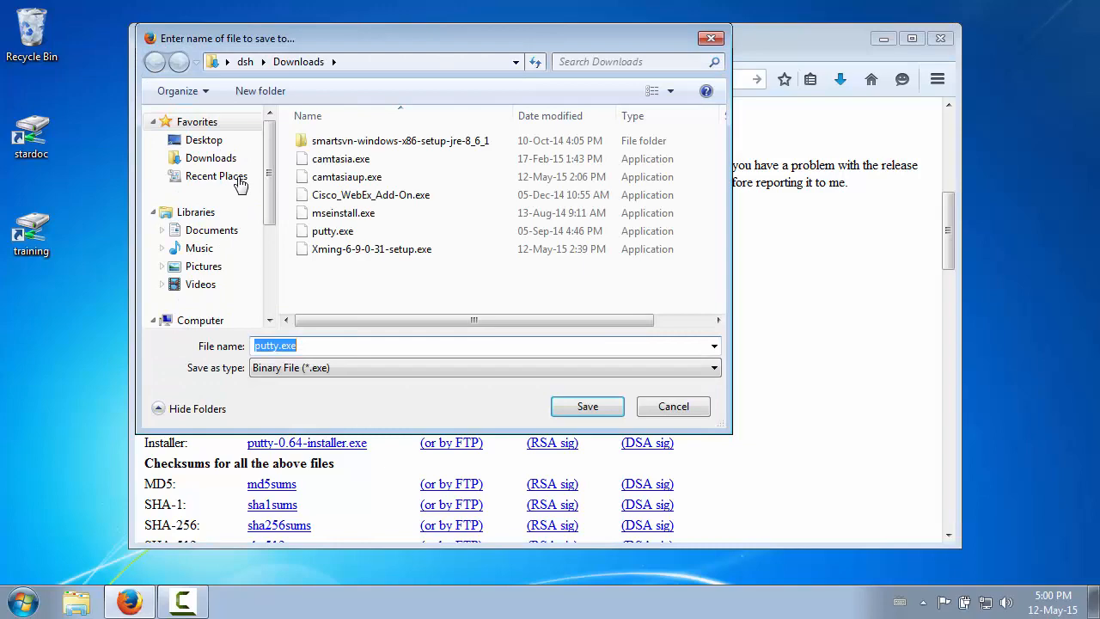
left_click(204, 140)
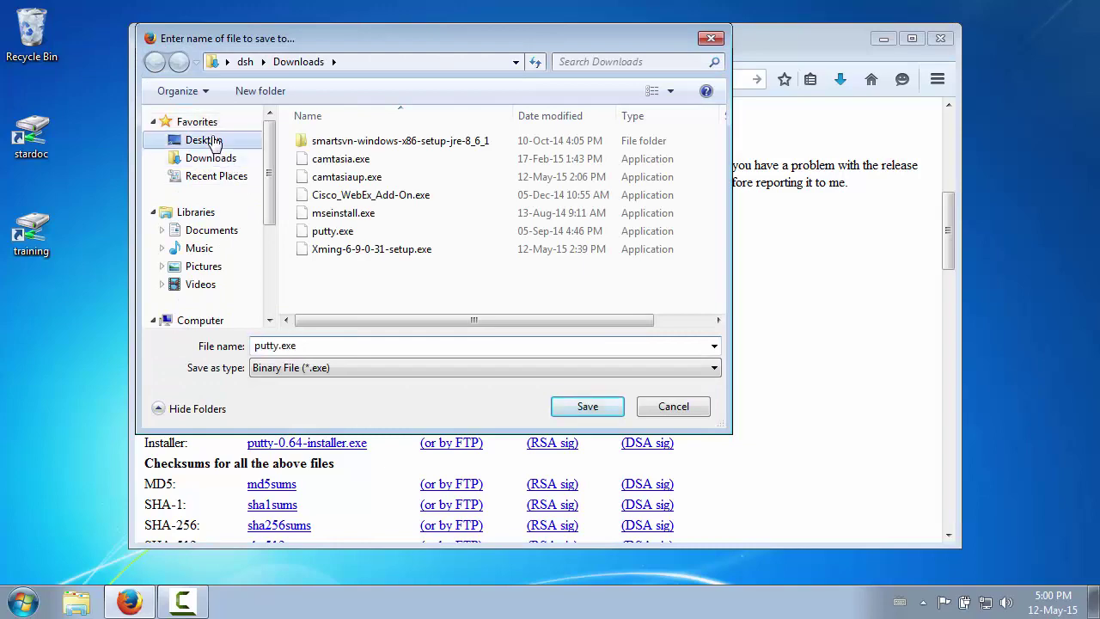
left_click(588, 407)
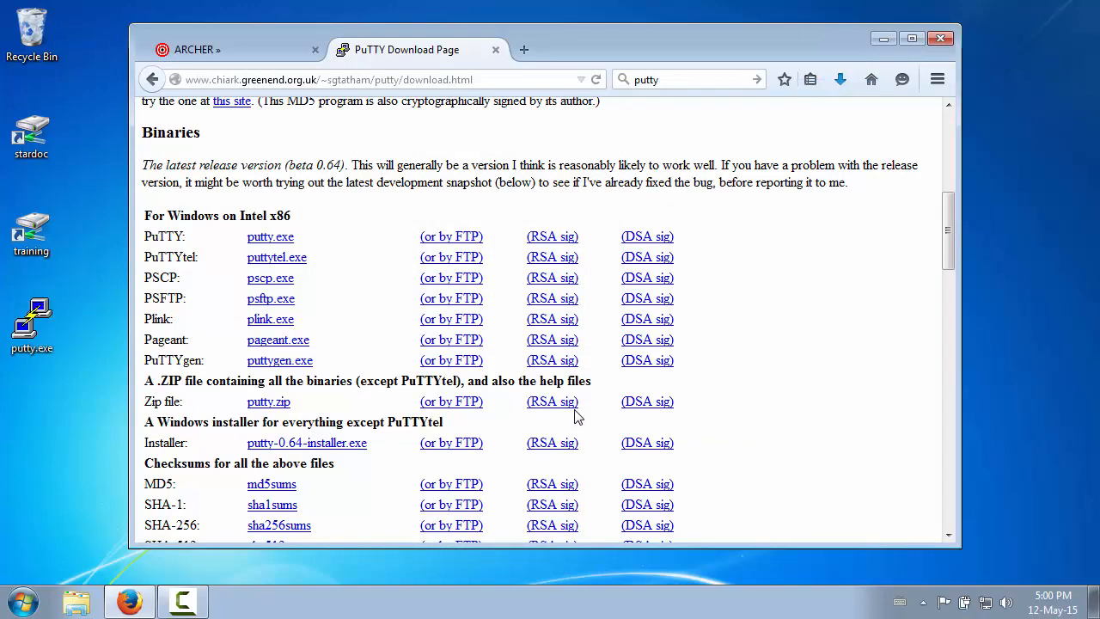
left_click_drag(647, 36, 622, 38)
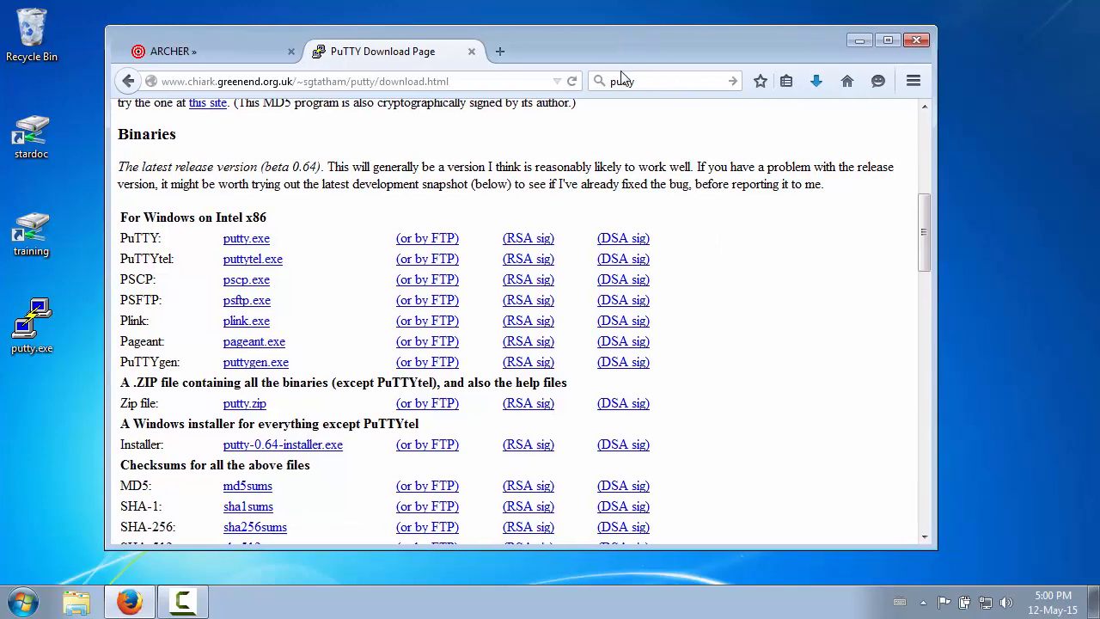
Step: Run putty.exe from the Desktop, disabling the file warning and confirming Run
left_click(249, 47)
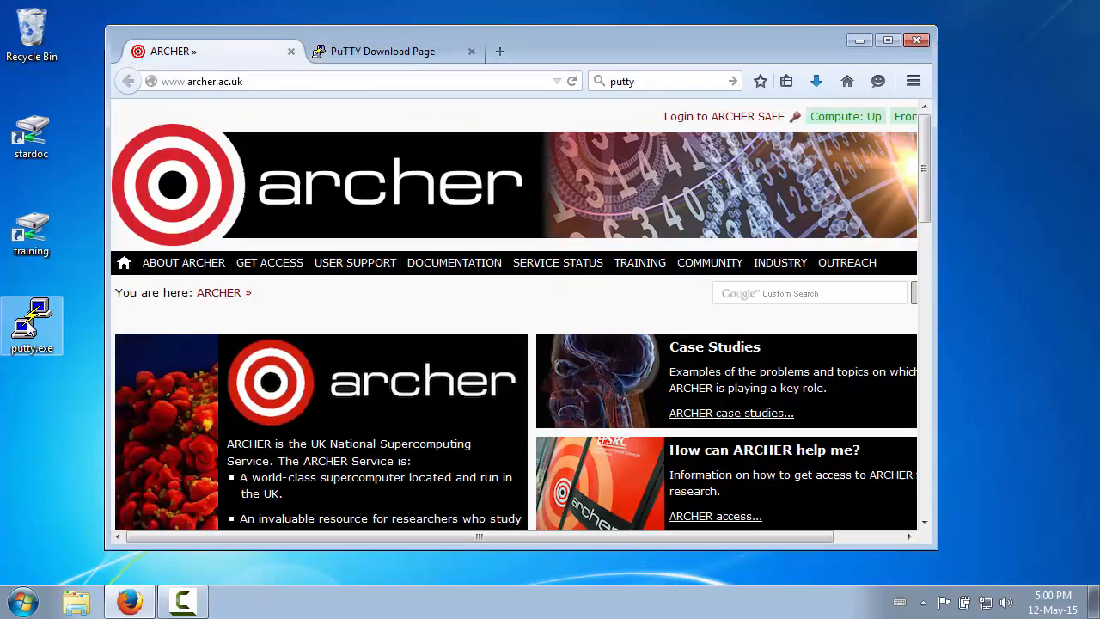
left_click(32, 325)
double_click(32, 324)
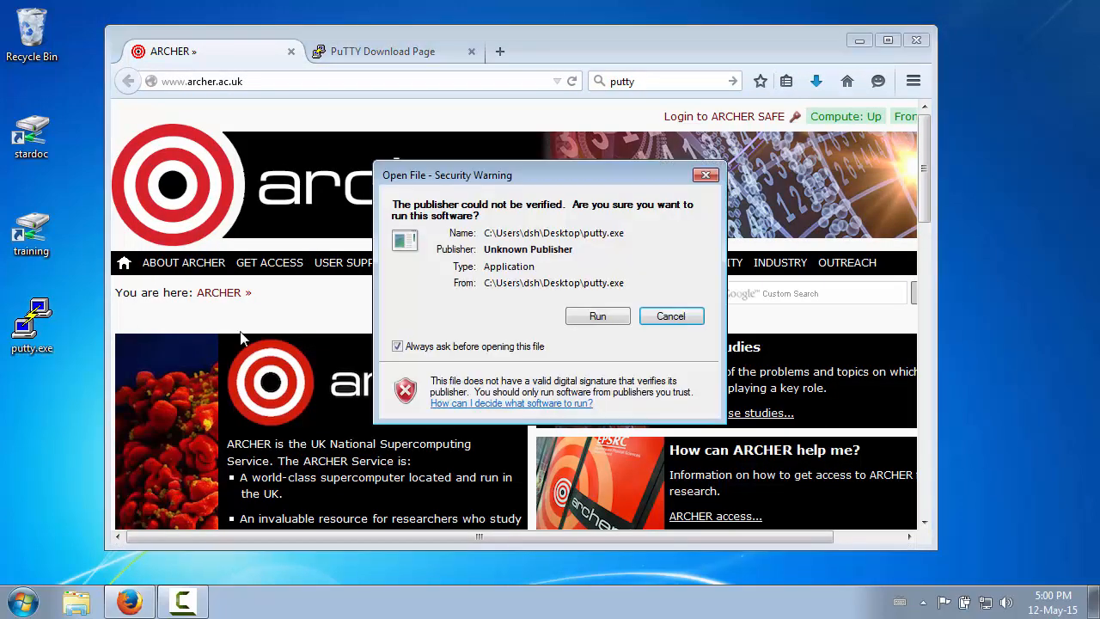
left_click(397, 347)
left_click(597, 316)
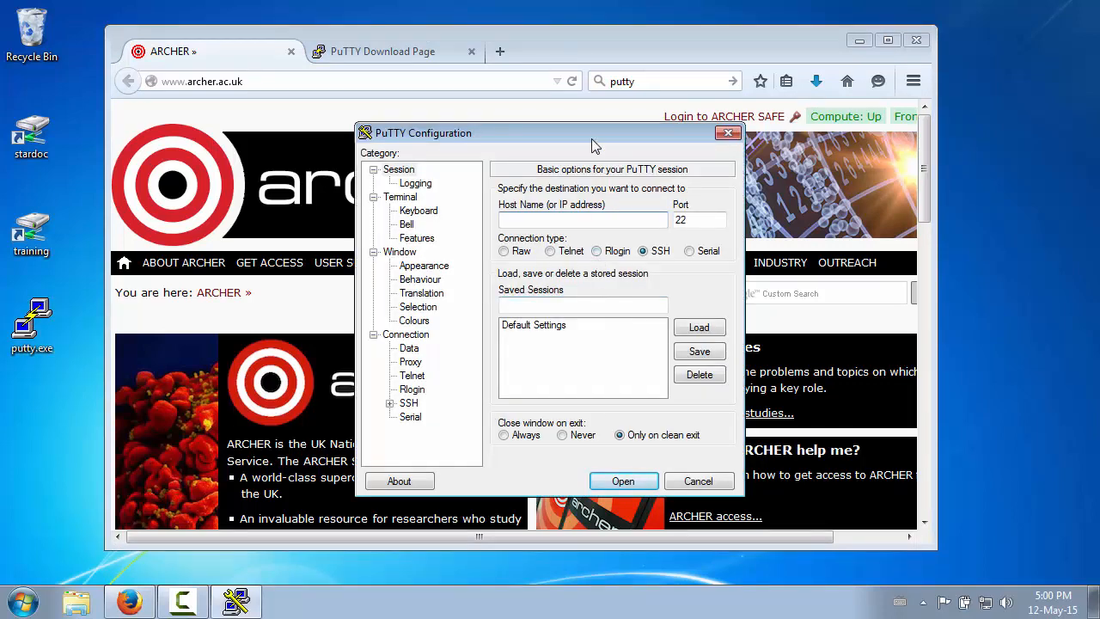
Step: Arrange the PuTTY configuration window to the right of the Firefox window, in front
left_click_drag(595, 144, 816, 152)
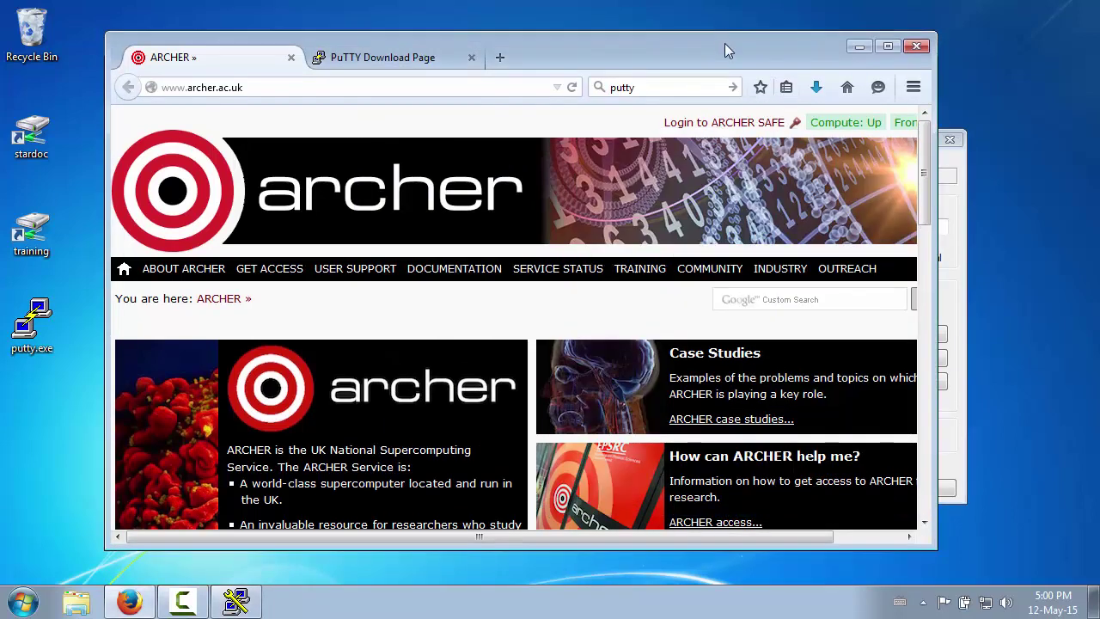
left_click_drag(726, 45, 587, 56)
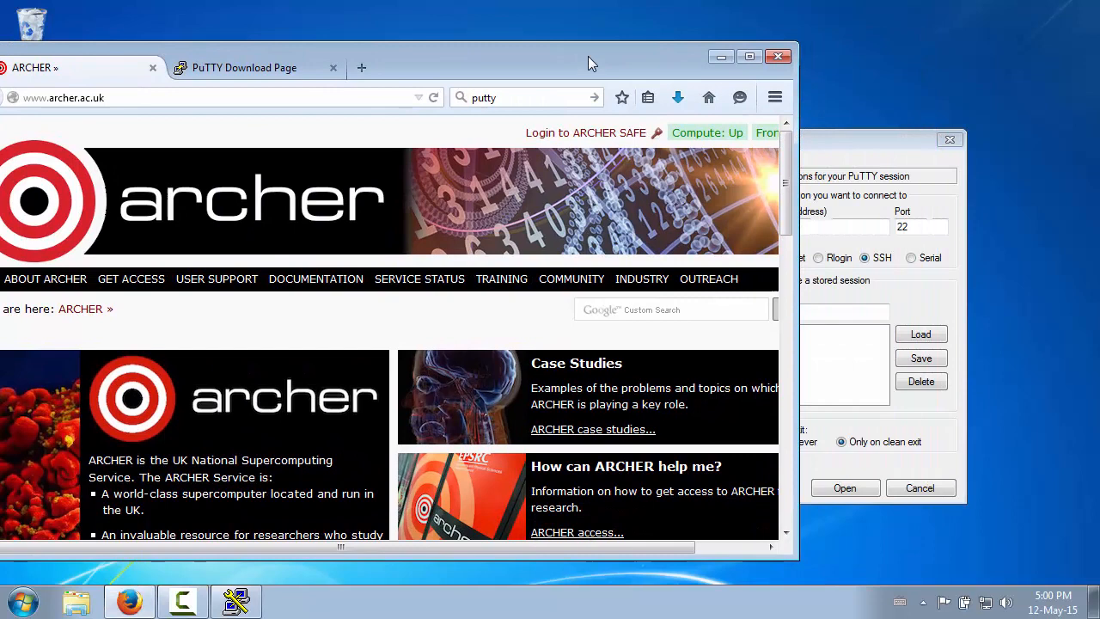
left_click_drag(816, 139, 852, 118)
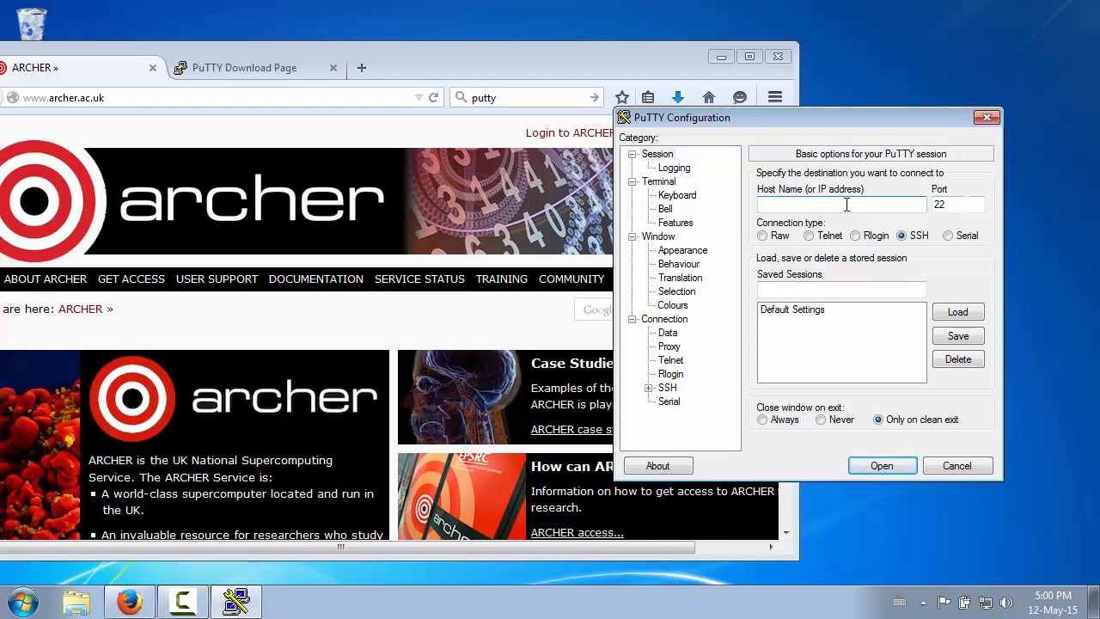
type("login.")
type("ar")
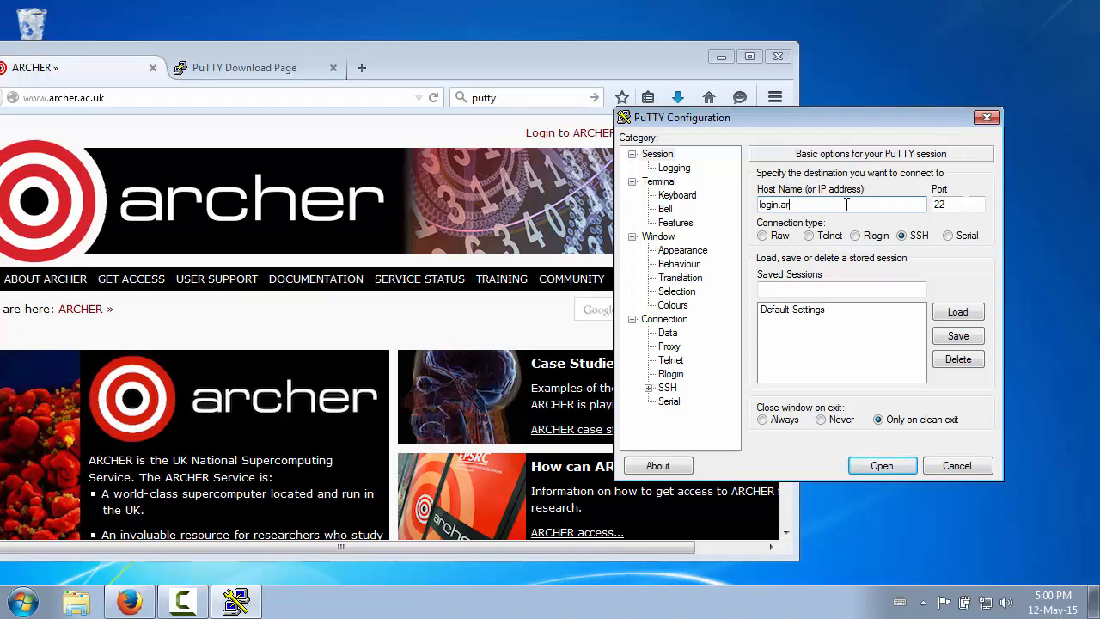
type("cher.ac")
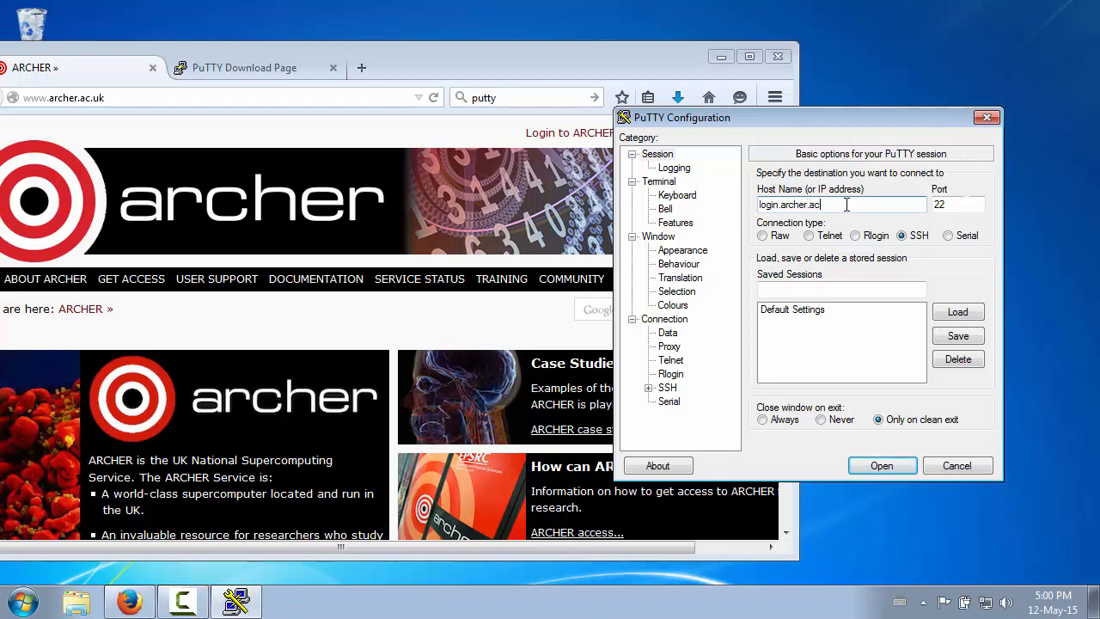
type(".uk")
Step: Open the SSH session to host login.archer.ac.uk
key("Return")
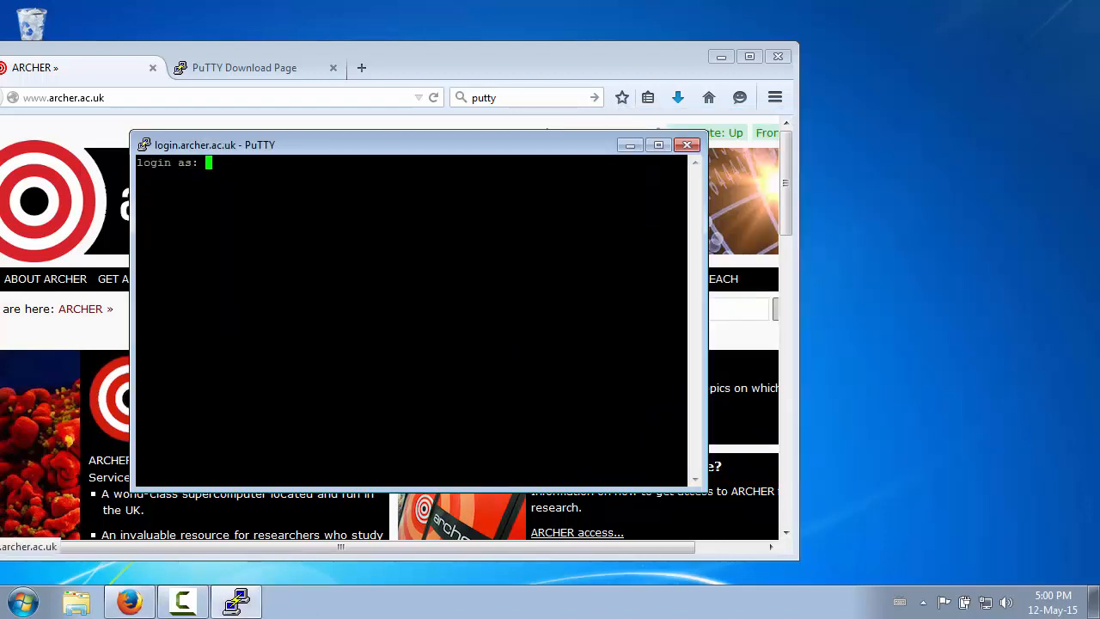
type("e")
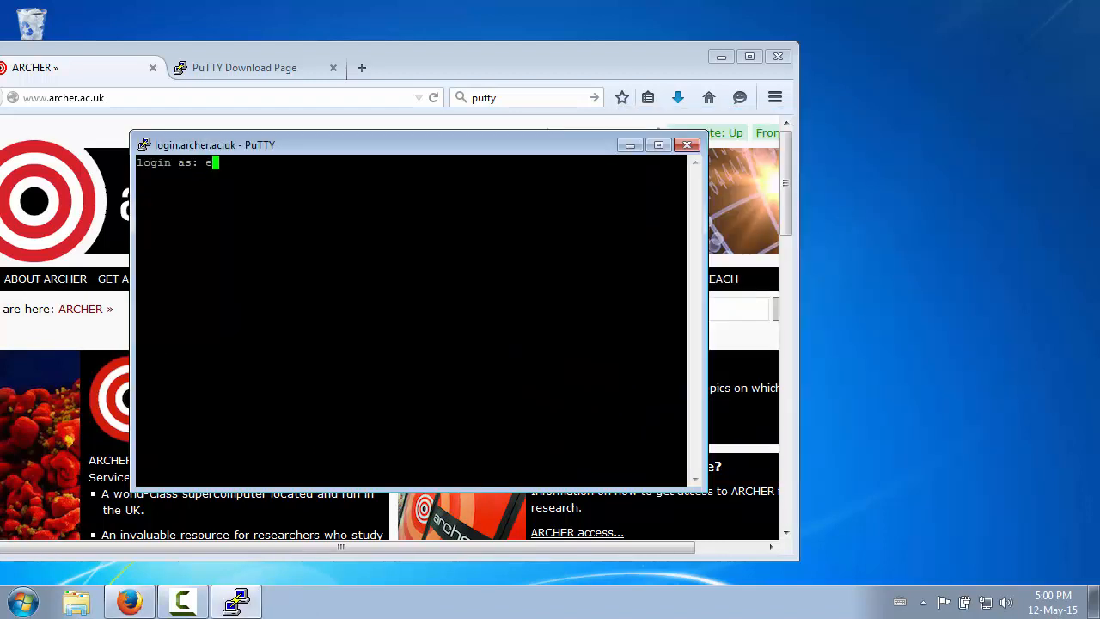
type("382dsh")
Step: Submit the username and password to log in to login.archer.ac.uk, then reposition the terminal
key("Return")
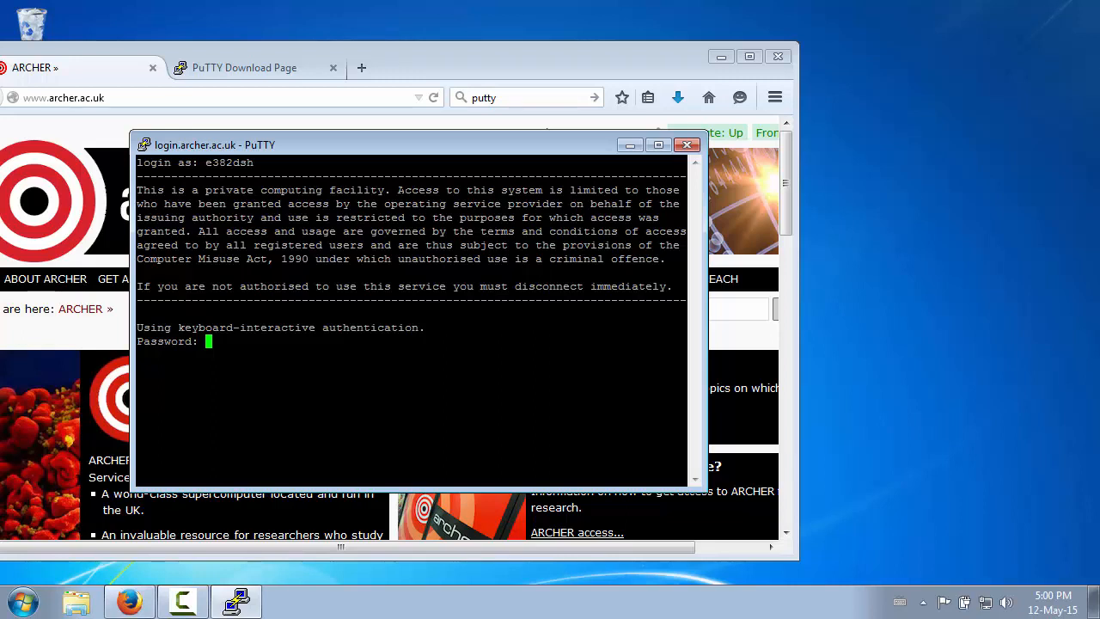
key("Return")
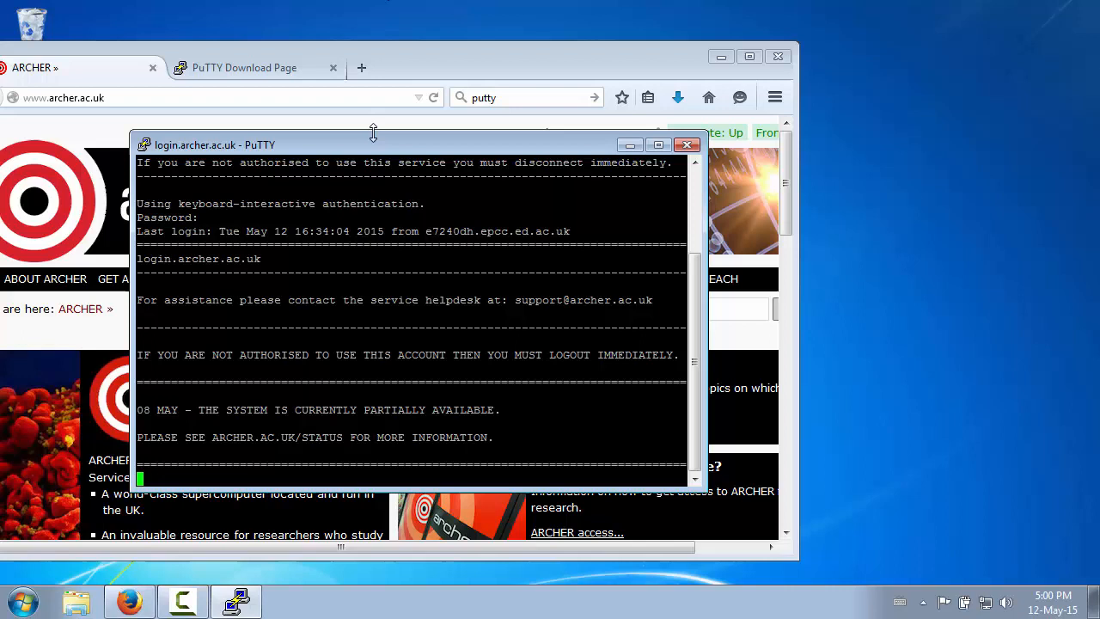
left_click_drag(413, 145, 560, 113)
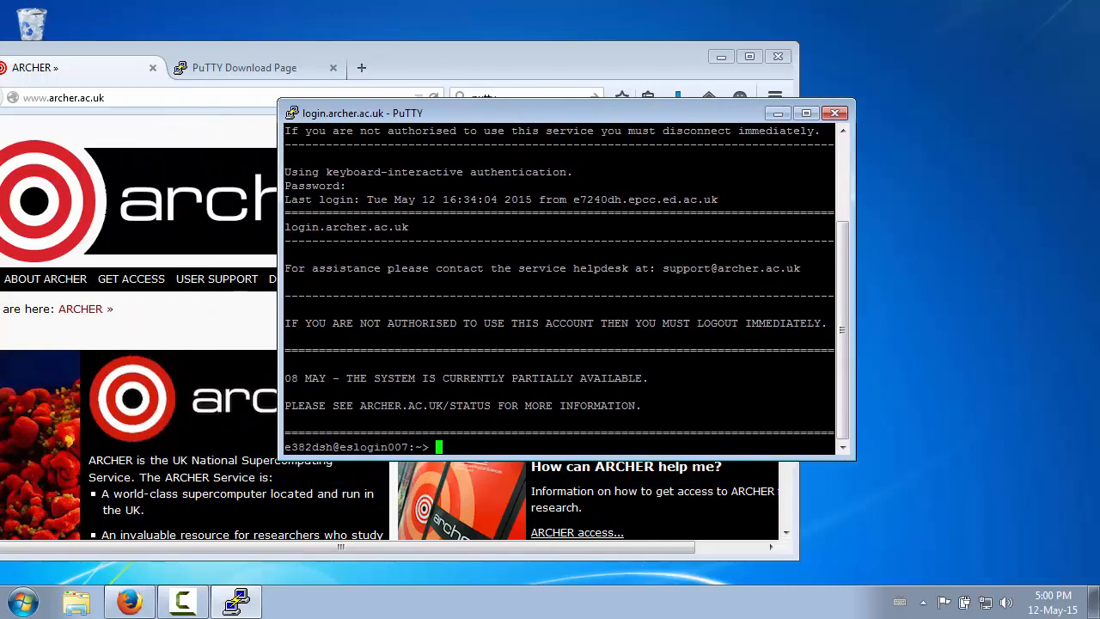
type("ls")
Step: Run ls, pwd and qstat at the ARCHER shell prompt
key("Return")
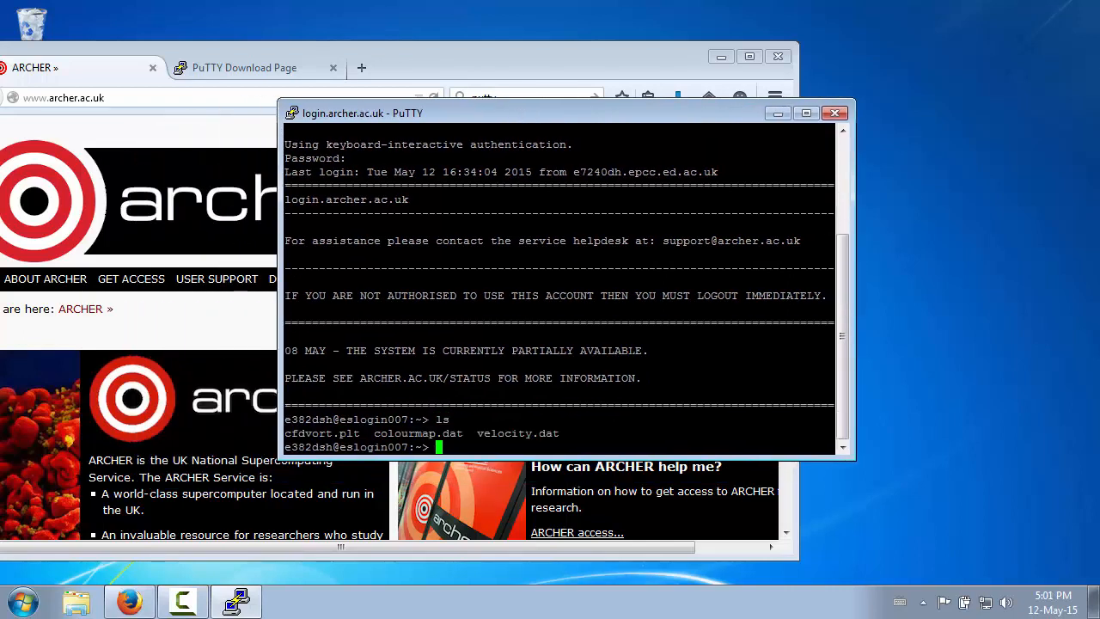
type("wpwd")
key("Return")
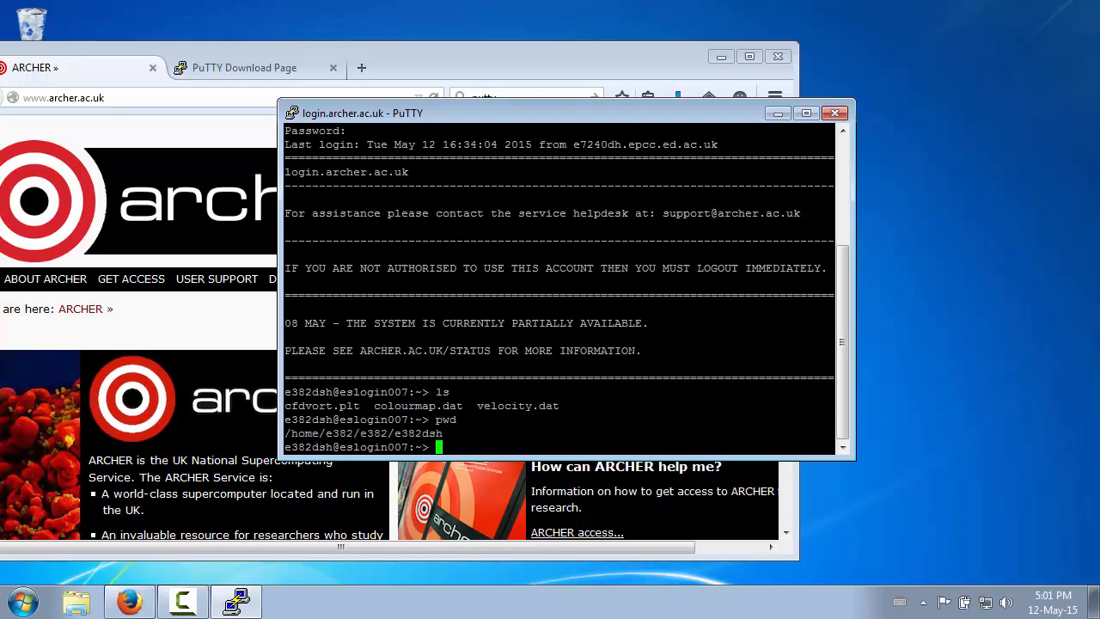
type("qstat")
key("Return")
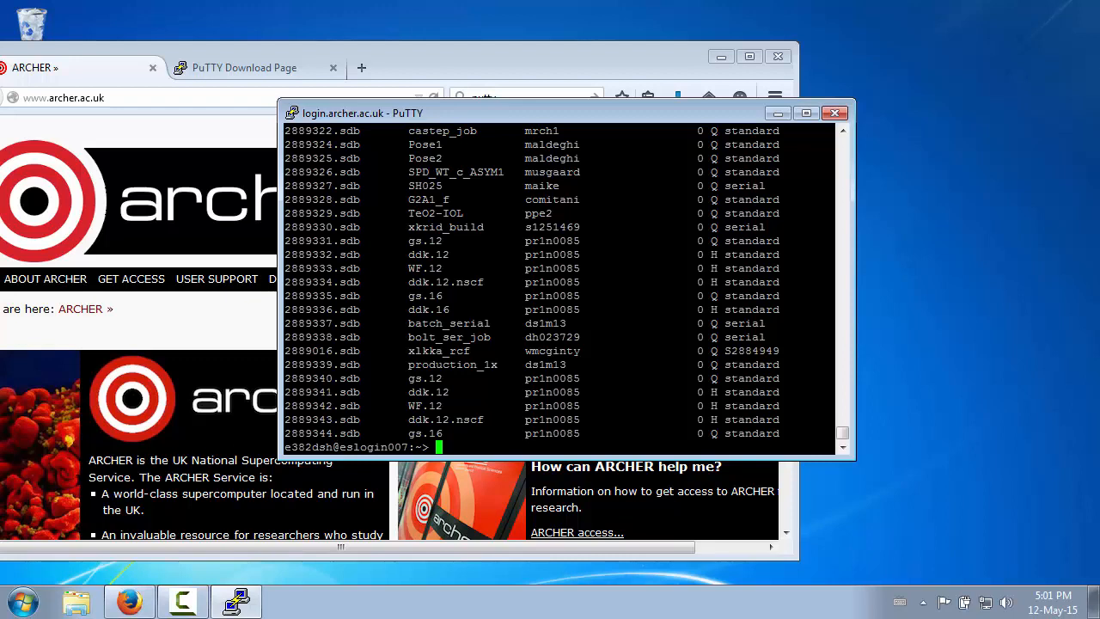
type("xclock")
Step: Run xclock, which fails with a can't-open-display error, then bring Firefox forward
key("Return")
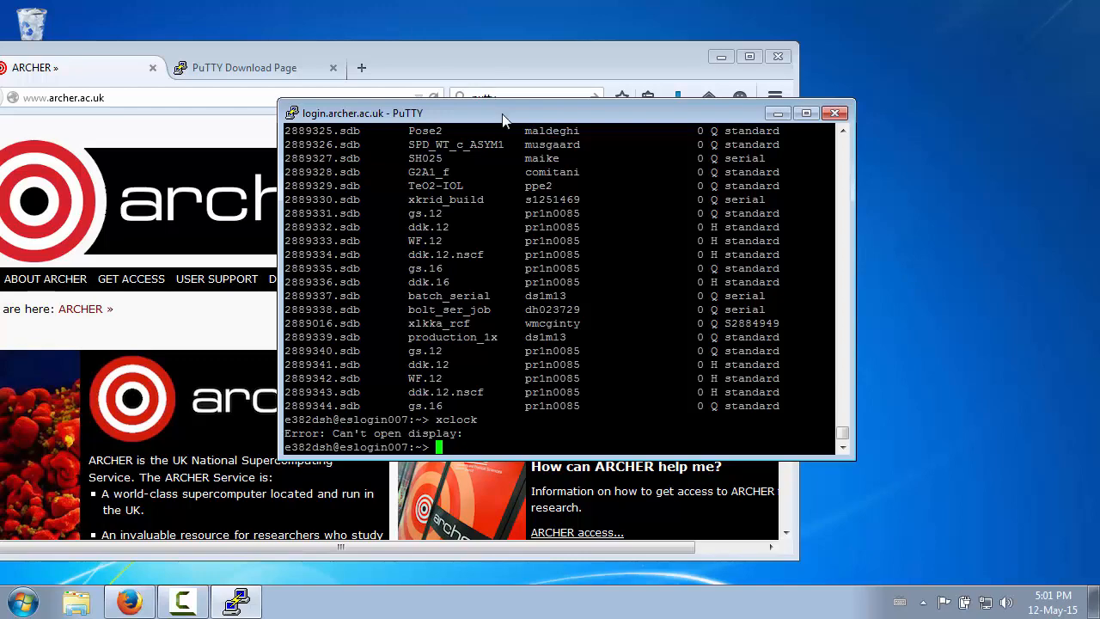
left_click_drag(507, 116, 643, 162)
left_click_drag(584, 50, 715, 34)
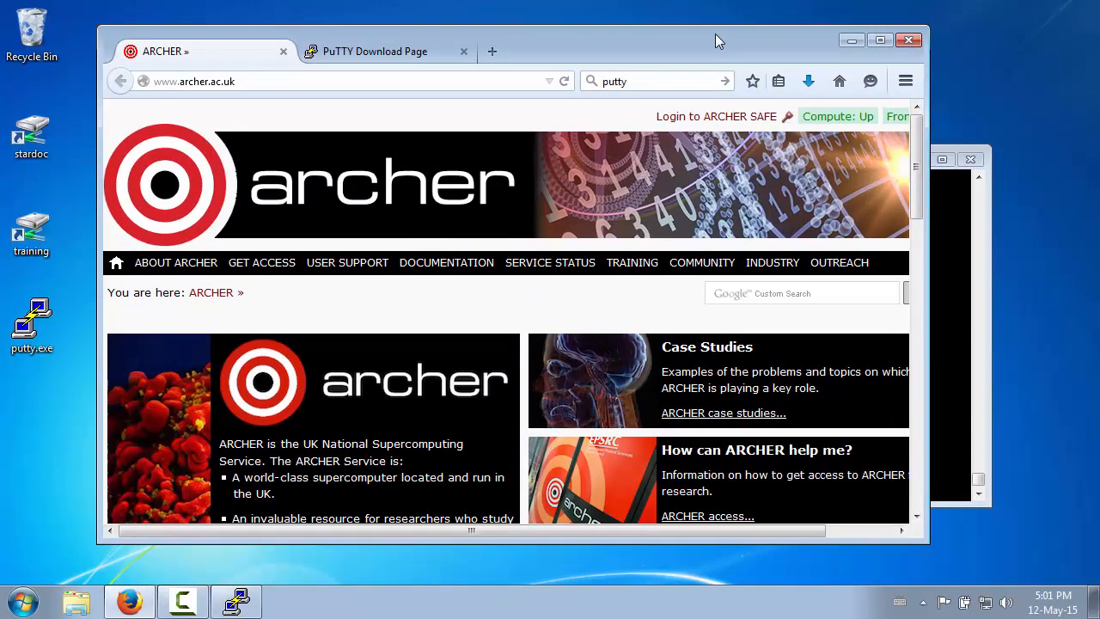
Step: Close the ARCHER terminal session with confirmation and relaunch putty.exe from the Desktop
left_click(981, 252)
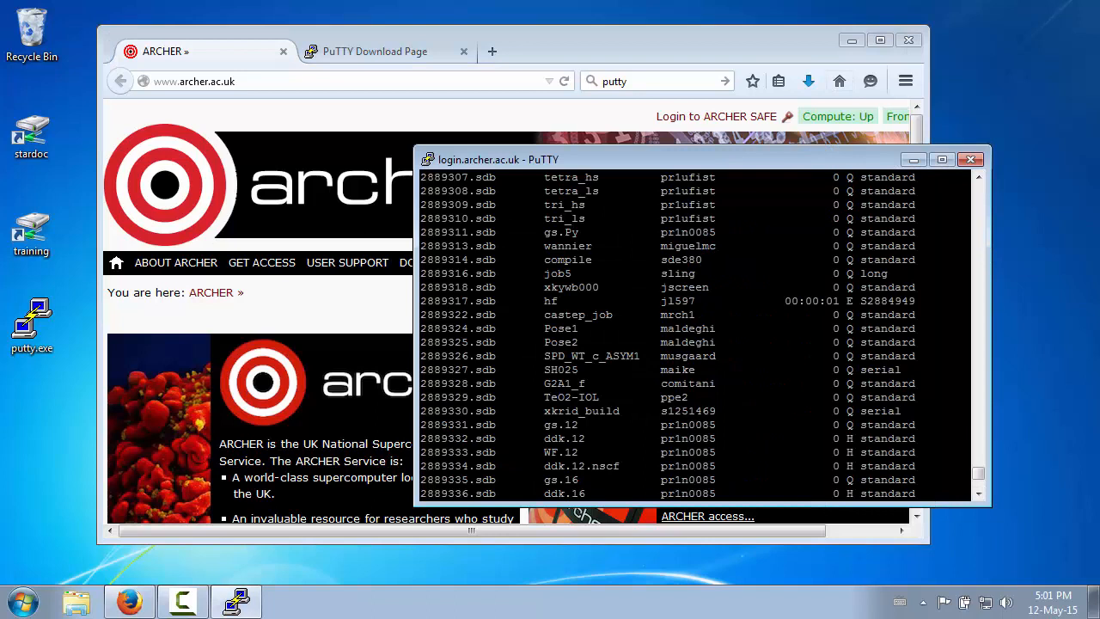
left_click_drag(953, 160, 824, 146)
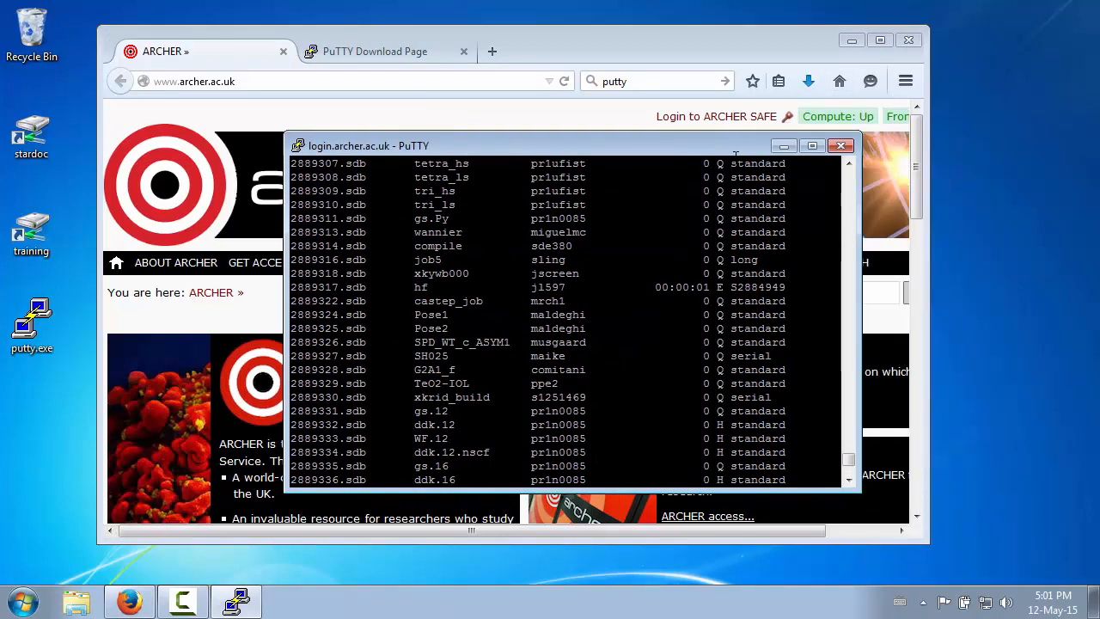
left_click(843, 148)
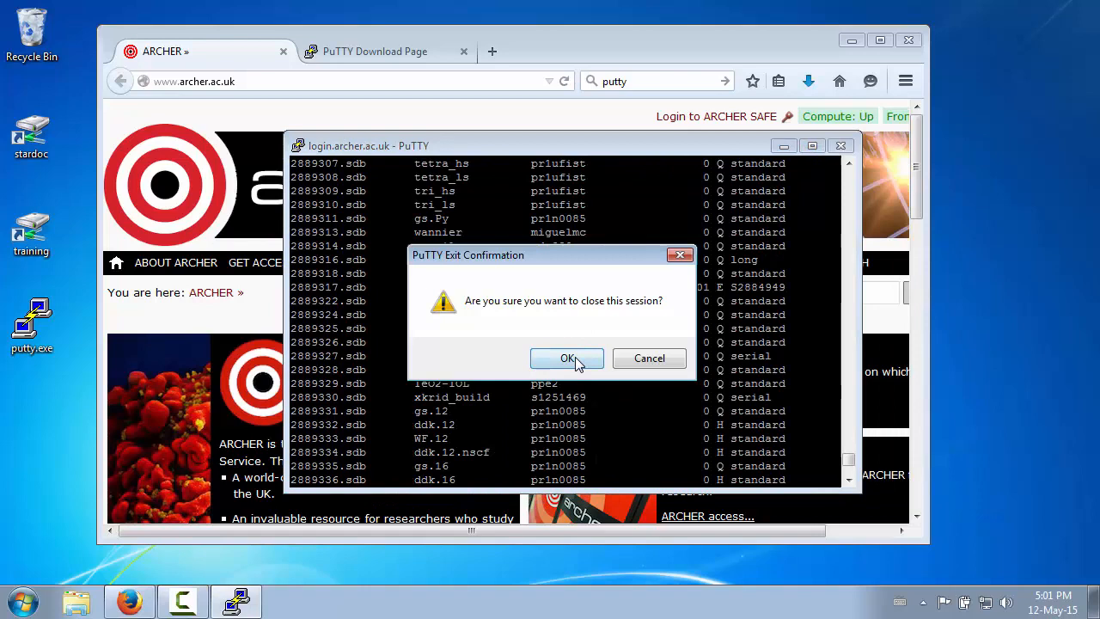
left_click(567, 356)
double_click(32, 325)
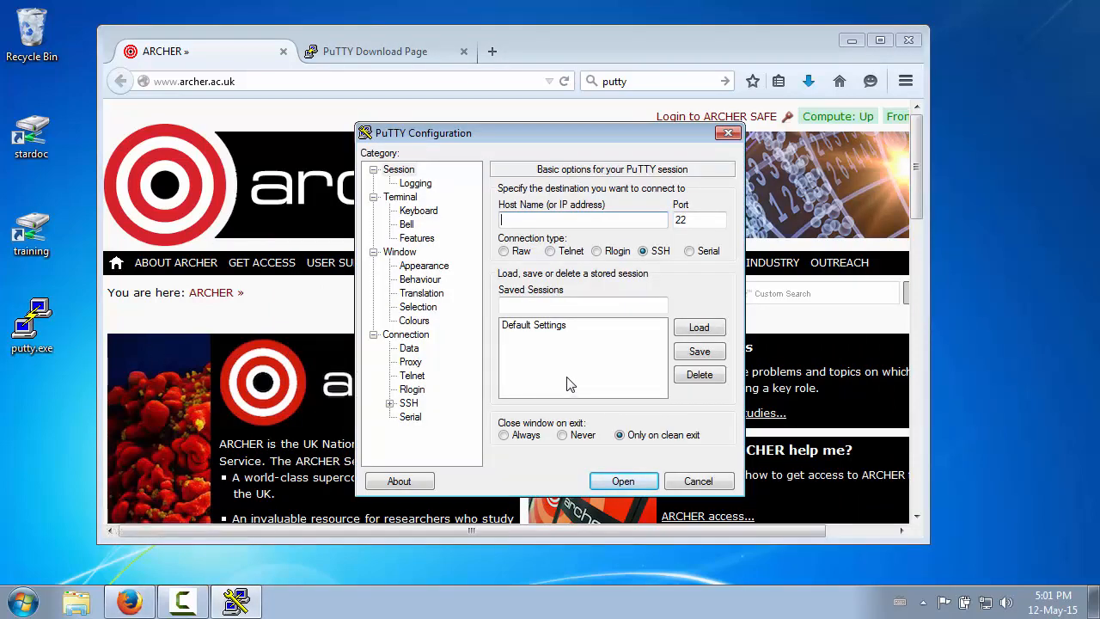
Step: Save a session named ARCHER with host name login.archer.ac.uk
left_click_drag(579, 134, 797, 165)
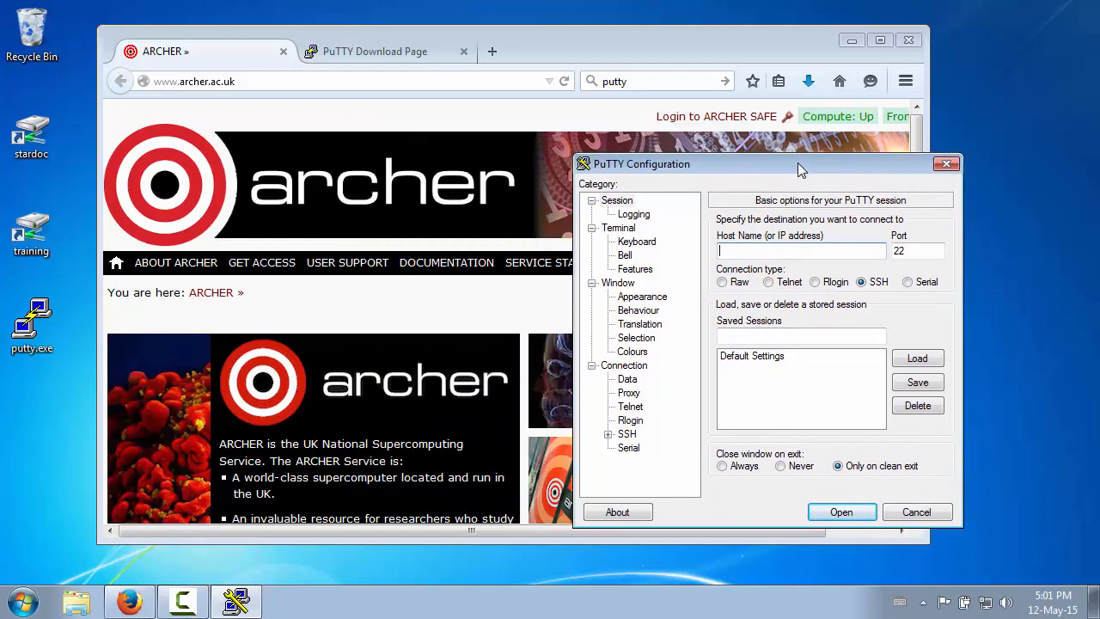
left_click(761, 337)
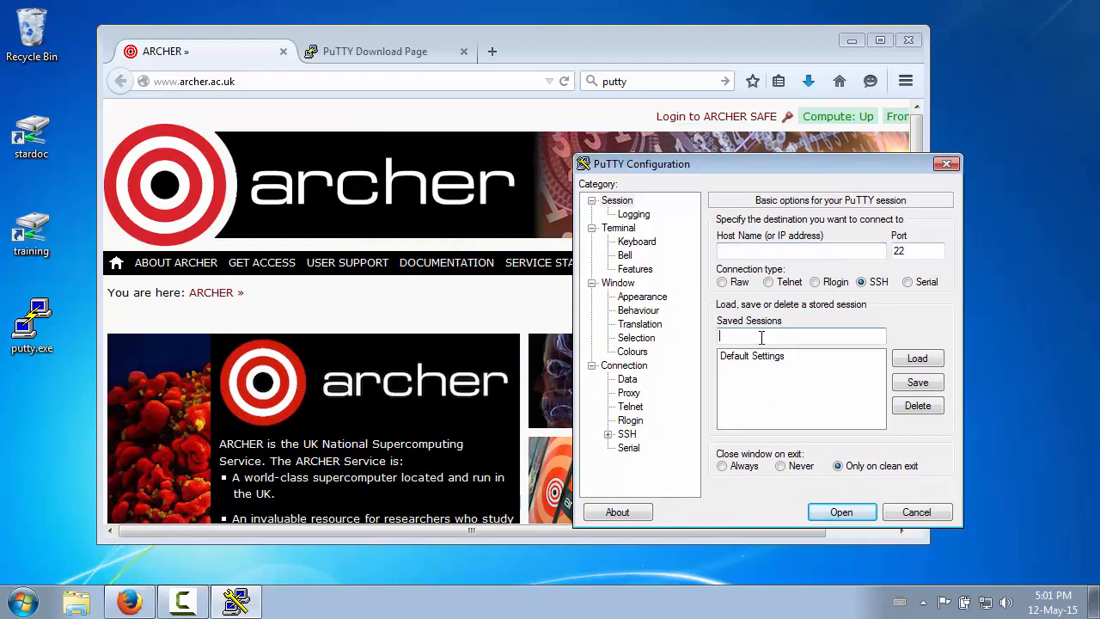
type("ARCHER")
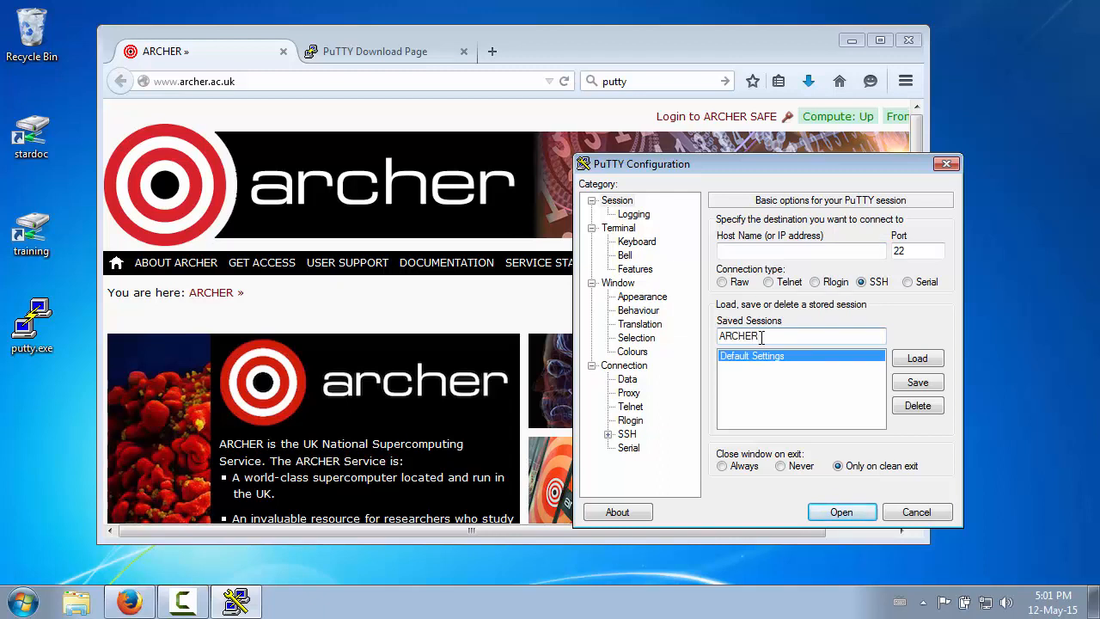
left_click(758, 249)
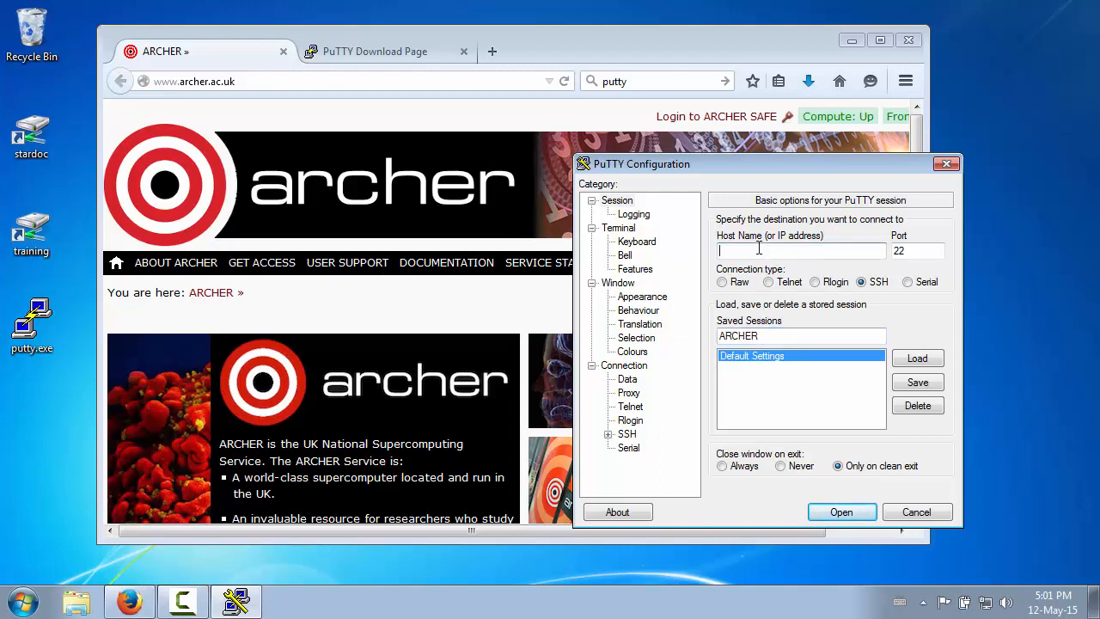
type("ogin.ar")
type("cher.ac.uk")
left_click(917, 383)
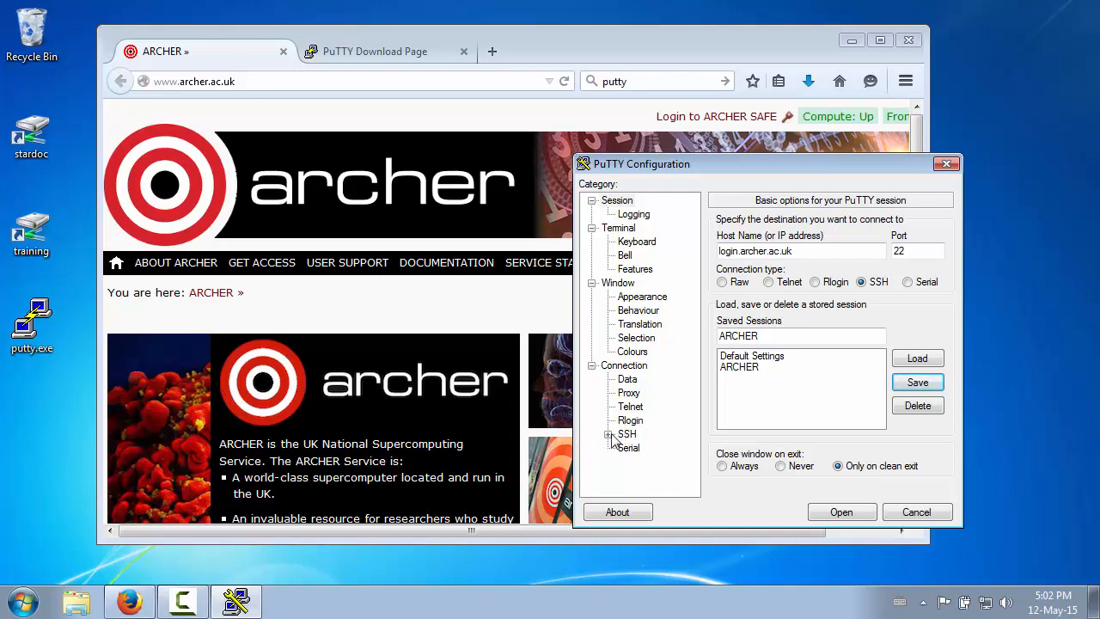
Step: Enable X11 forwarding under Connection > SSH > X11
left_click(608, 433)
scroll(615, 439, "down", 1)
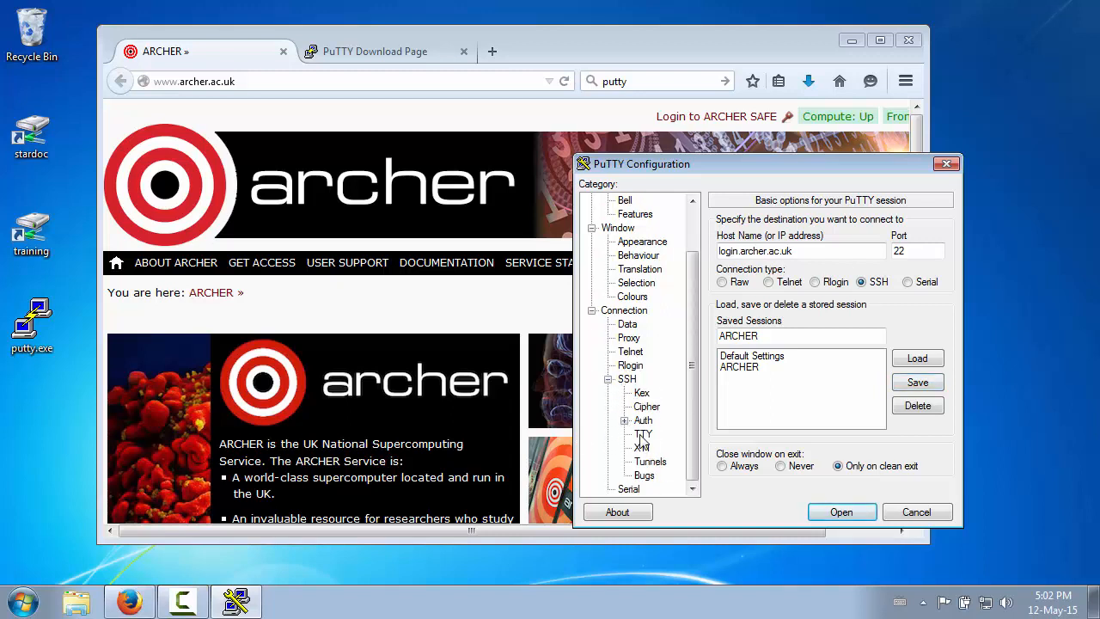
left_click(642, 448)
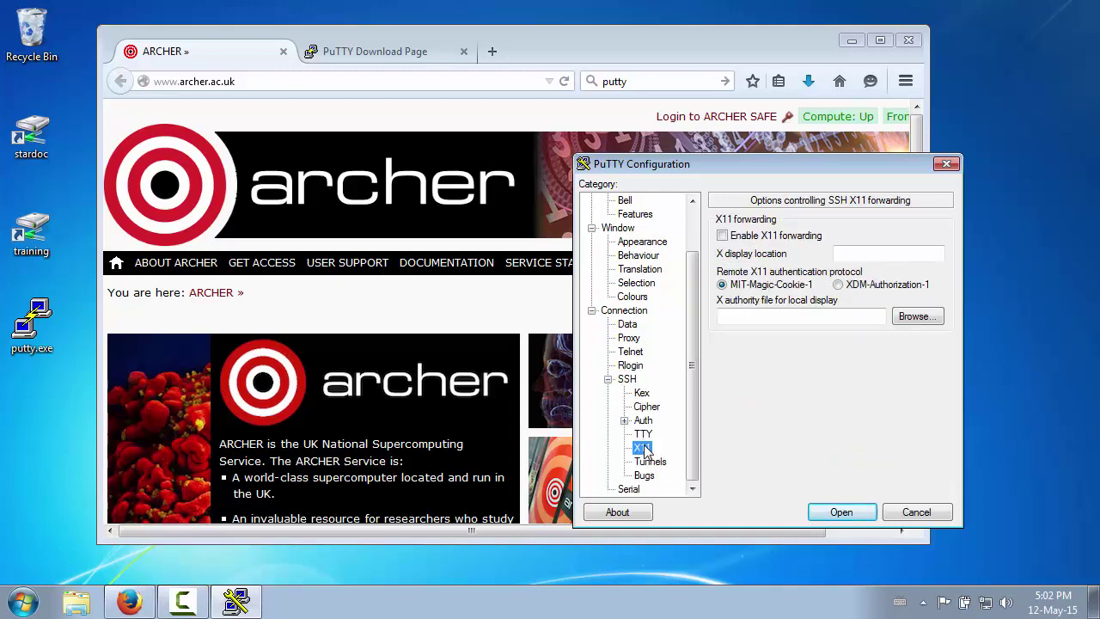
left_click(723, 237)
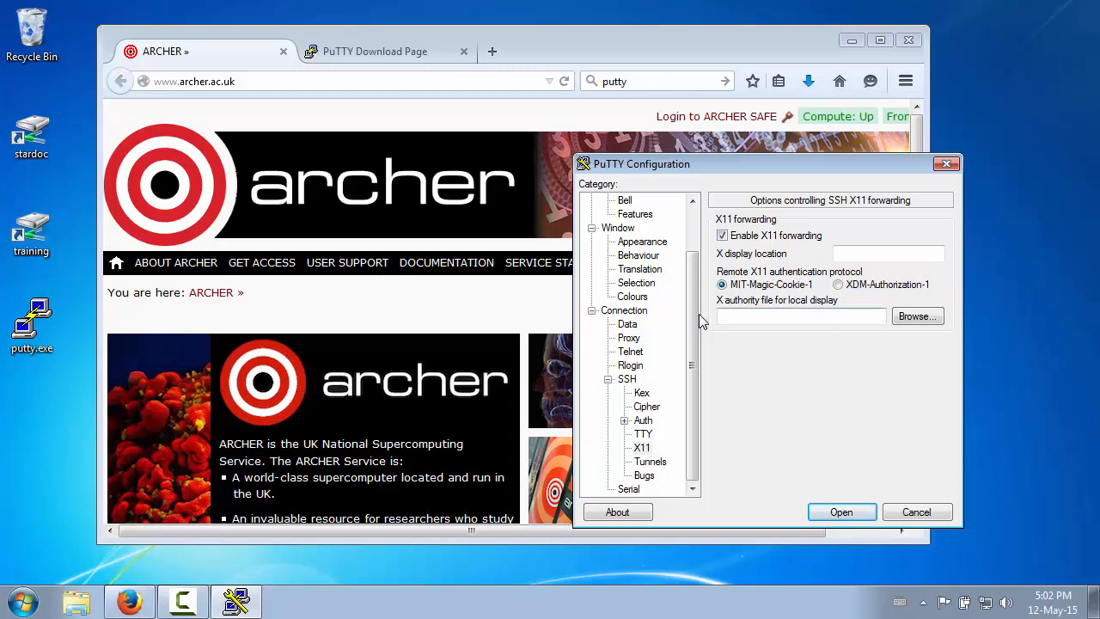
left_click_drag(694, 352, 694, 206)
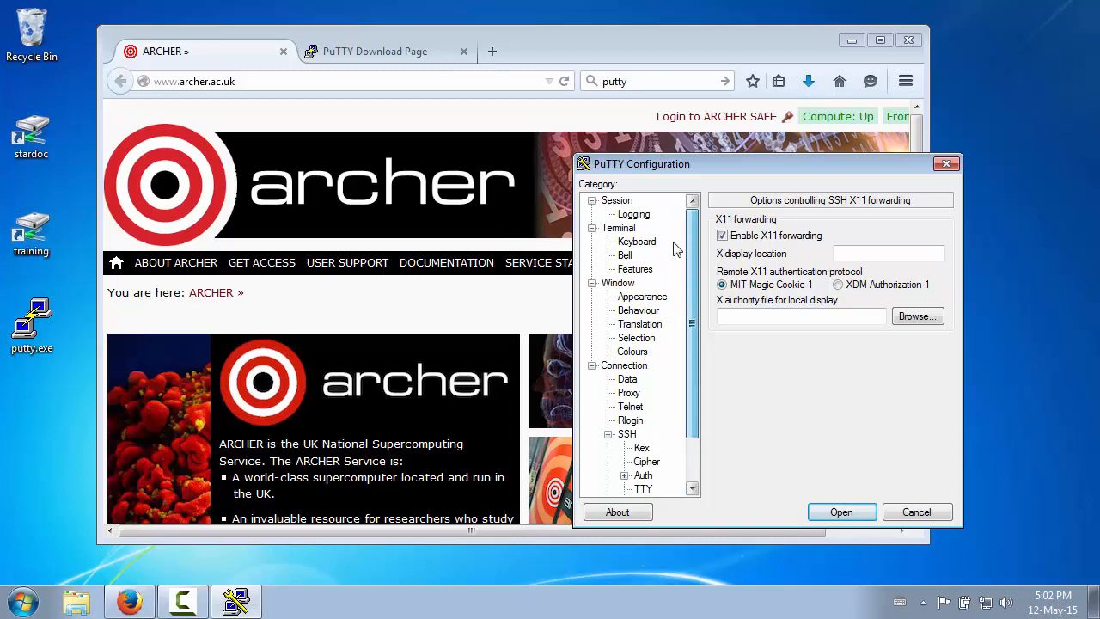
Step: Save the updated ARCHER session and connect to login.archer.ac.uk
left_click(617, 200)
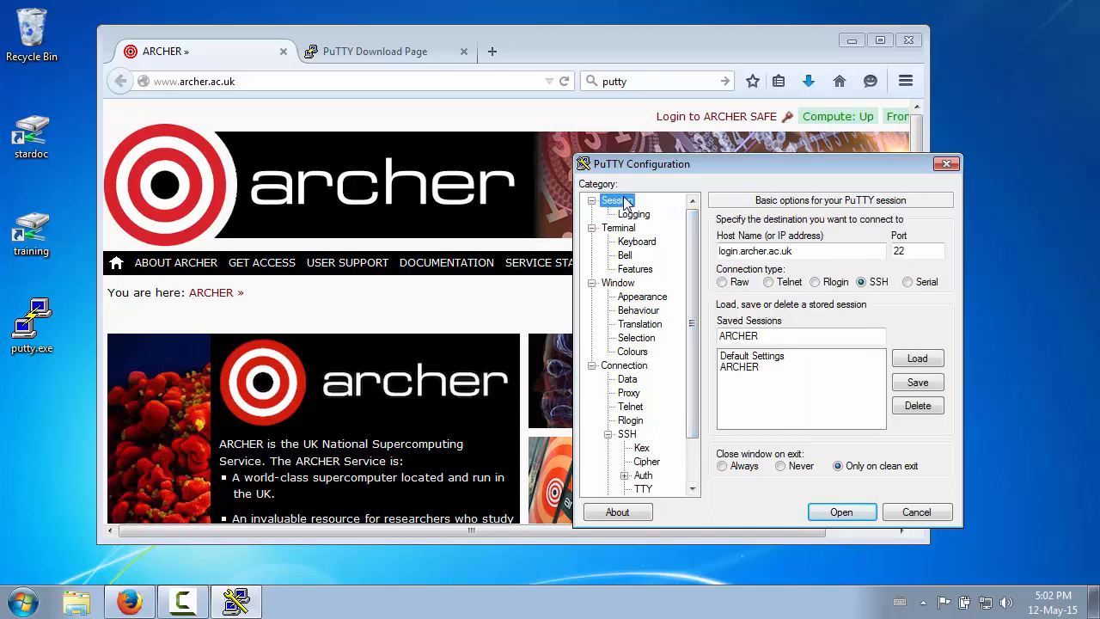
left_click(917, 382)
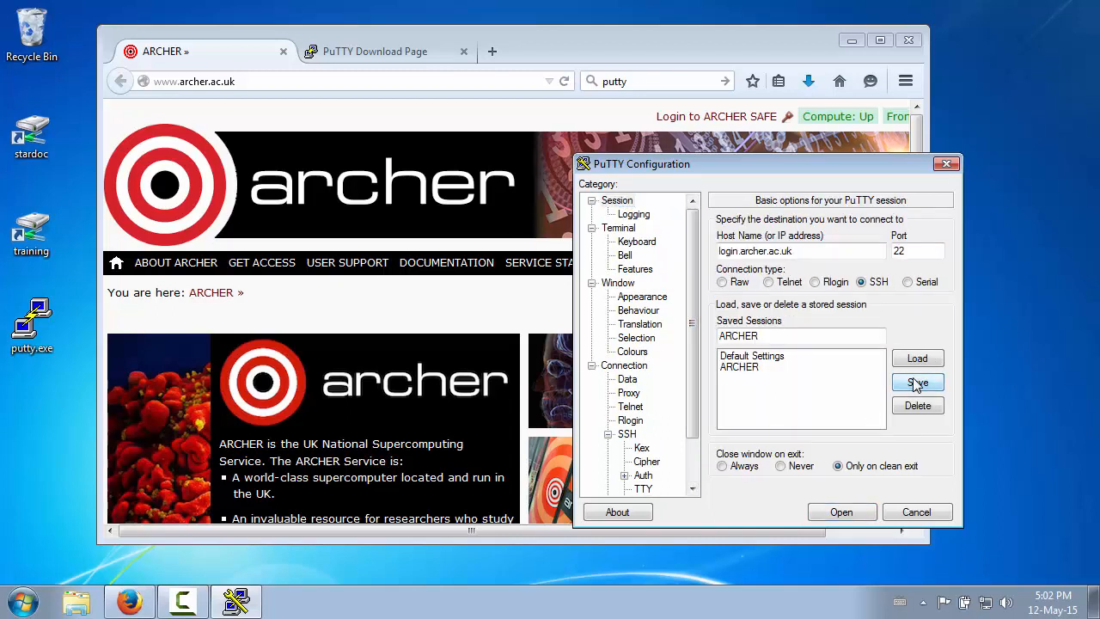
double_click(756, 369)
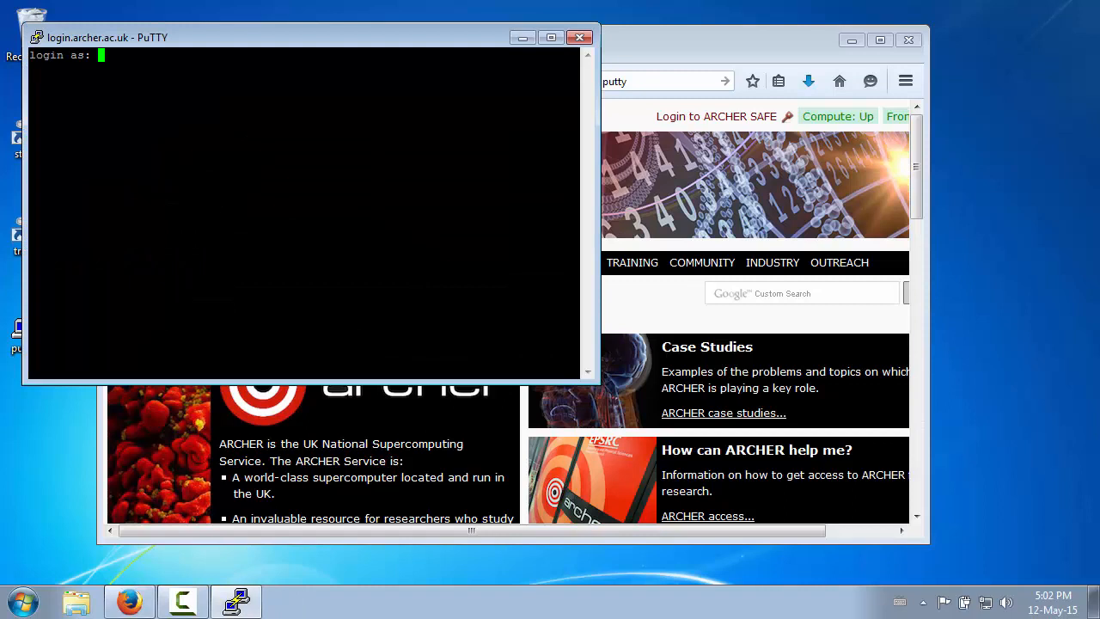
type("e382dsh")
Step: Log in to ARCHER and run xclock, which fails with a can't-open-display error
key("Return")
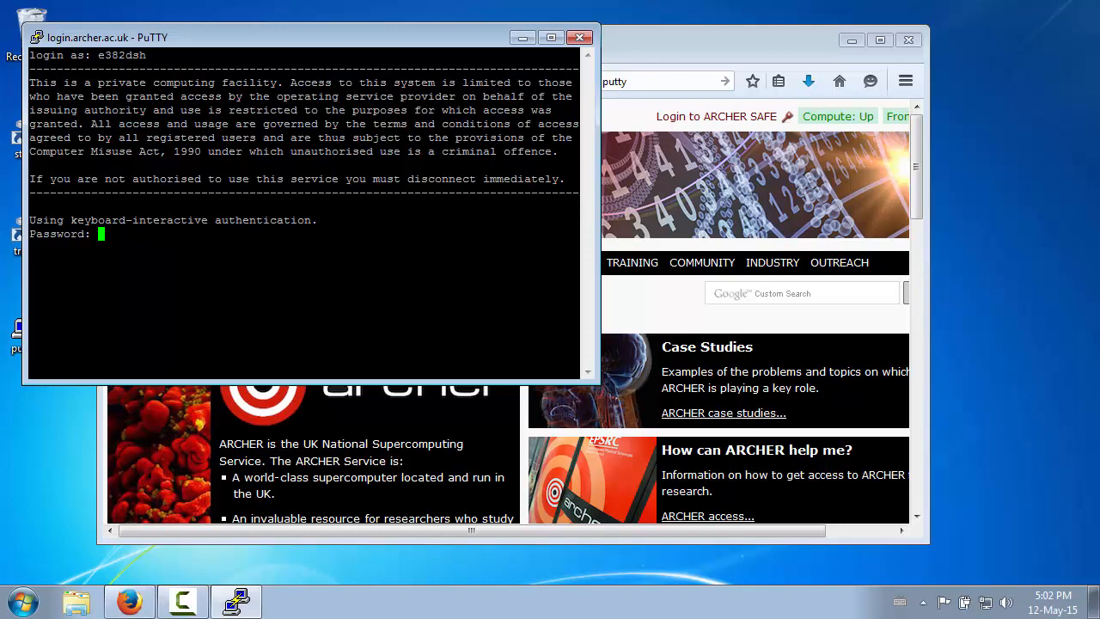
key("Return")
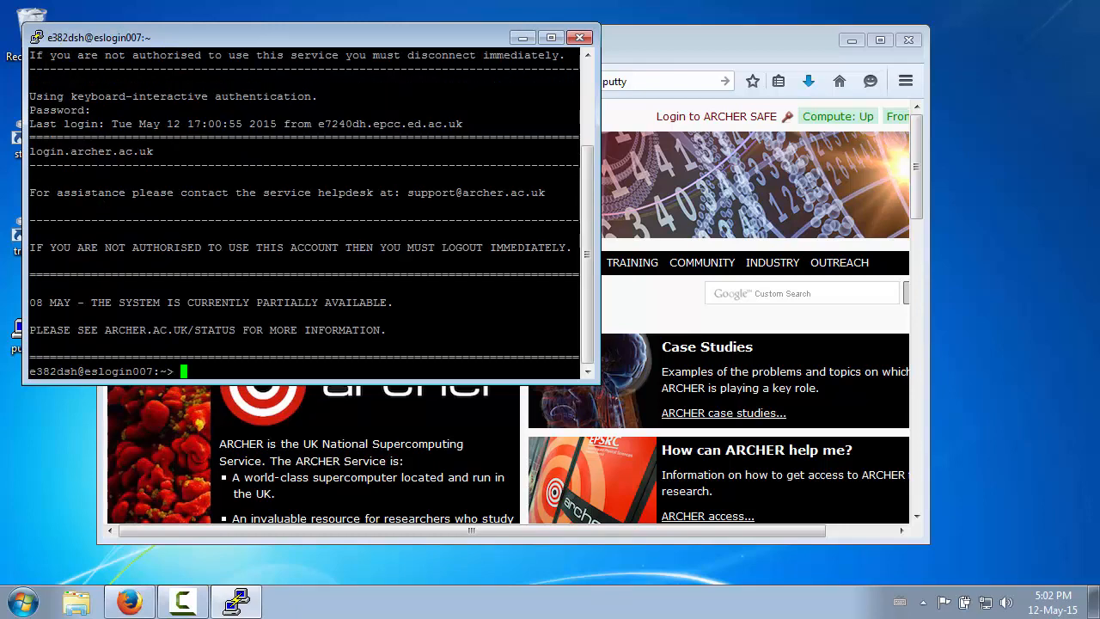
left_click_drag(252, 43, 614, 127)
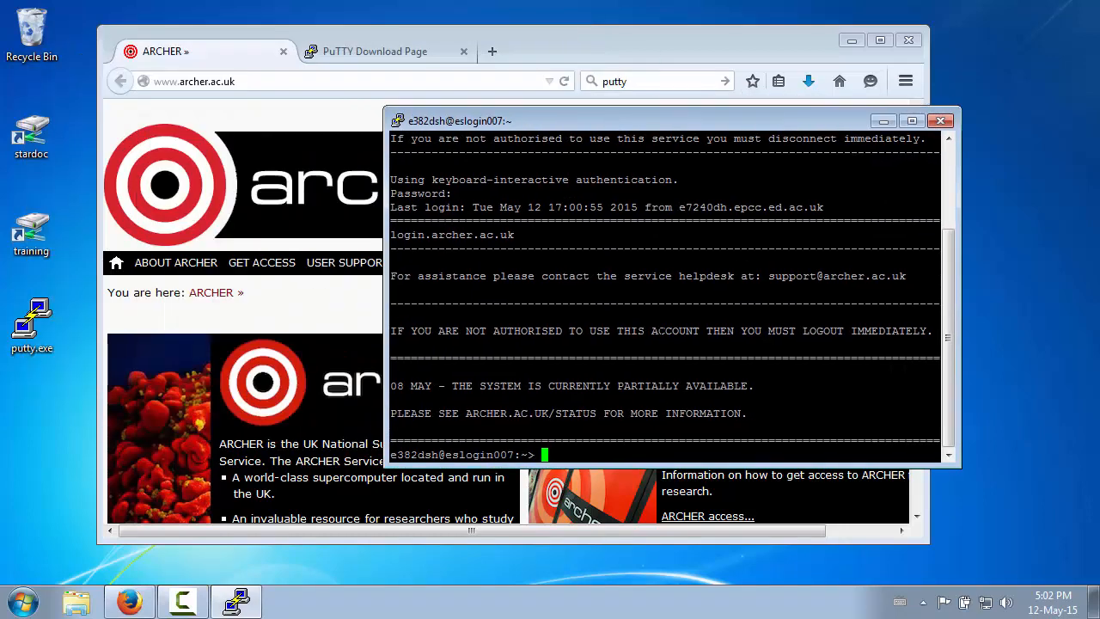
type("xclock")
key("Return")
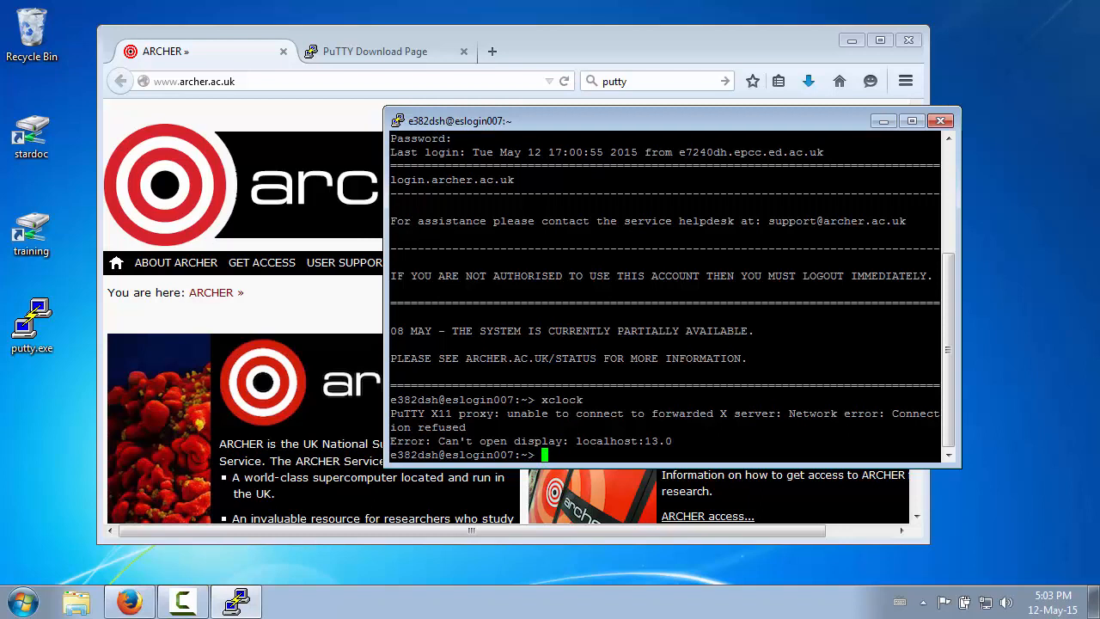
Step: Bring Firefox forward and search Google for 'xming'
left_click_drag(578, 124, 685, 158)
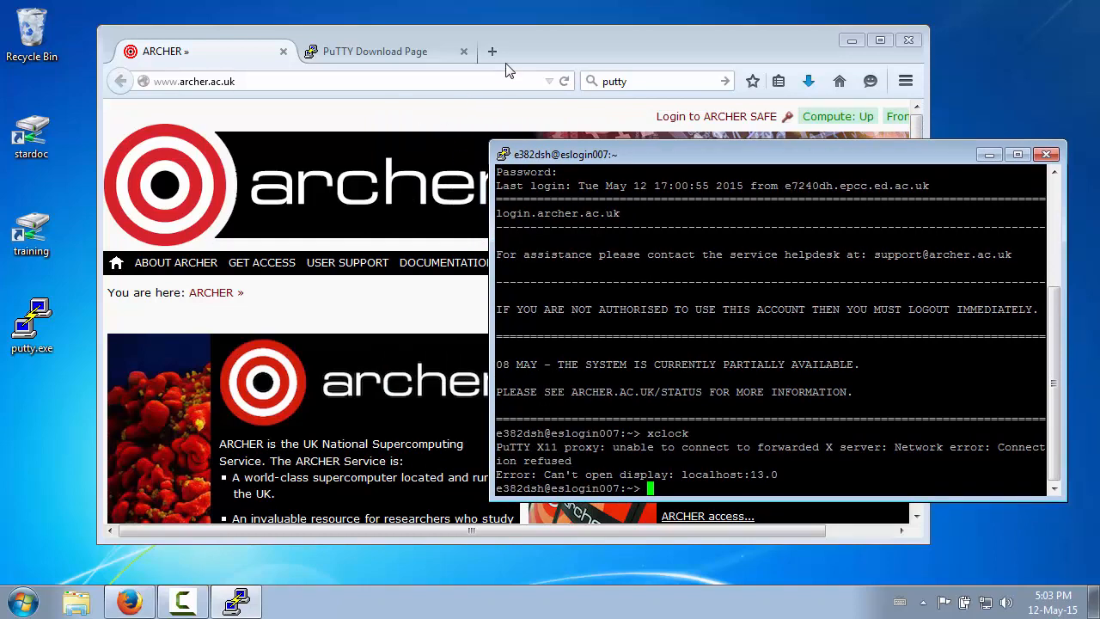
left_click(413, 51)
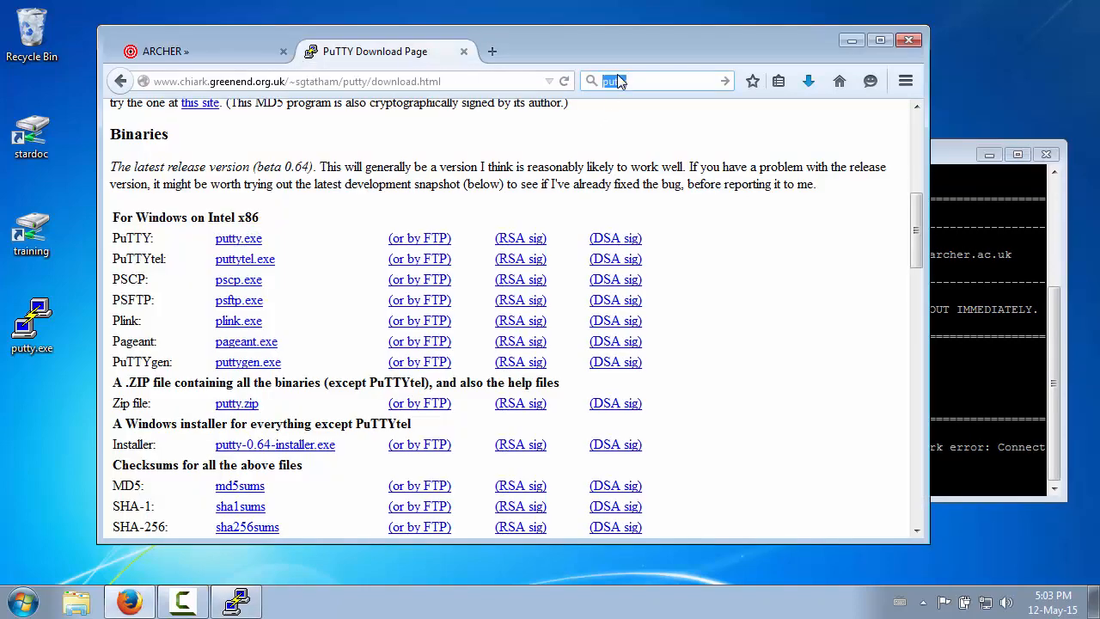
left_click(615, 80)
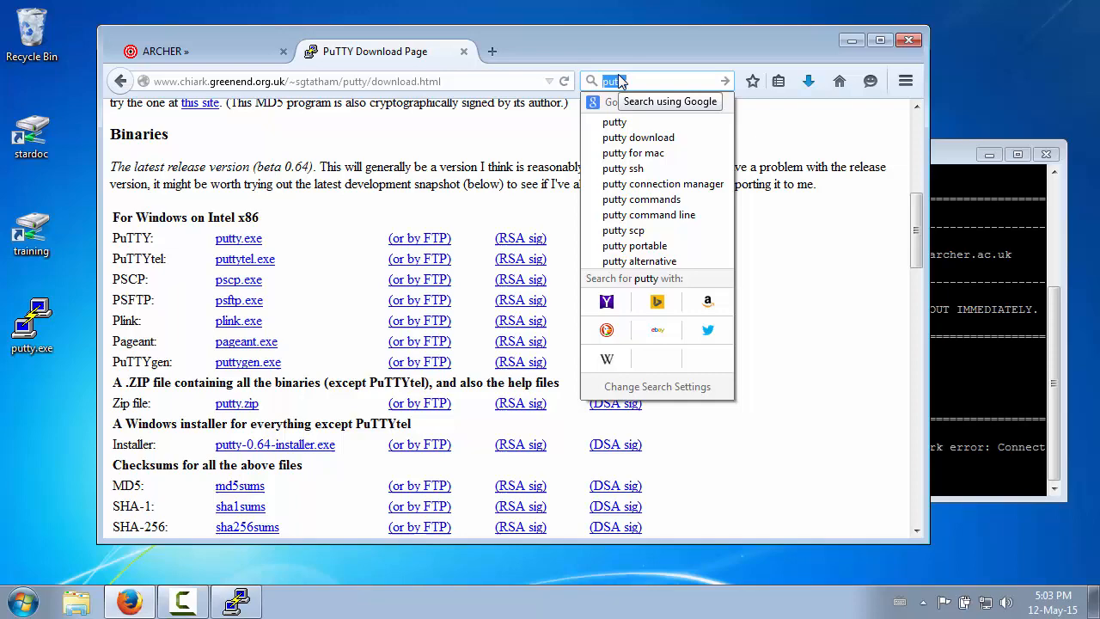
type("xming")
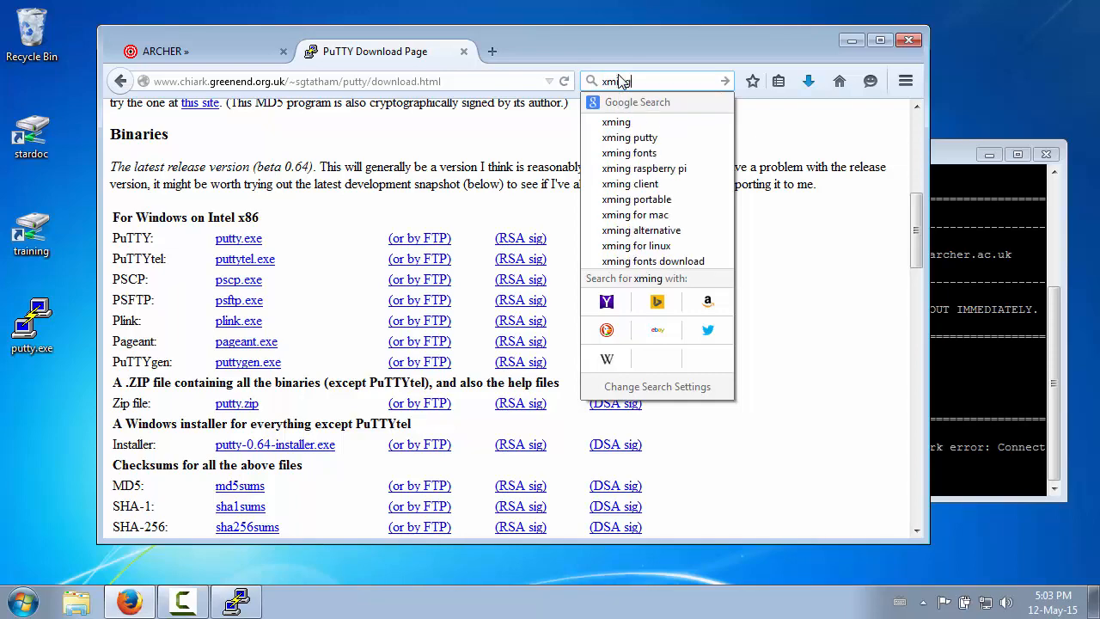
key("Return")
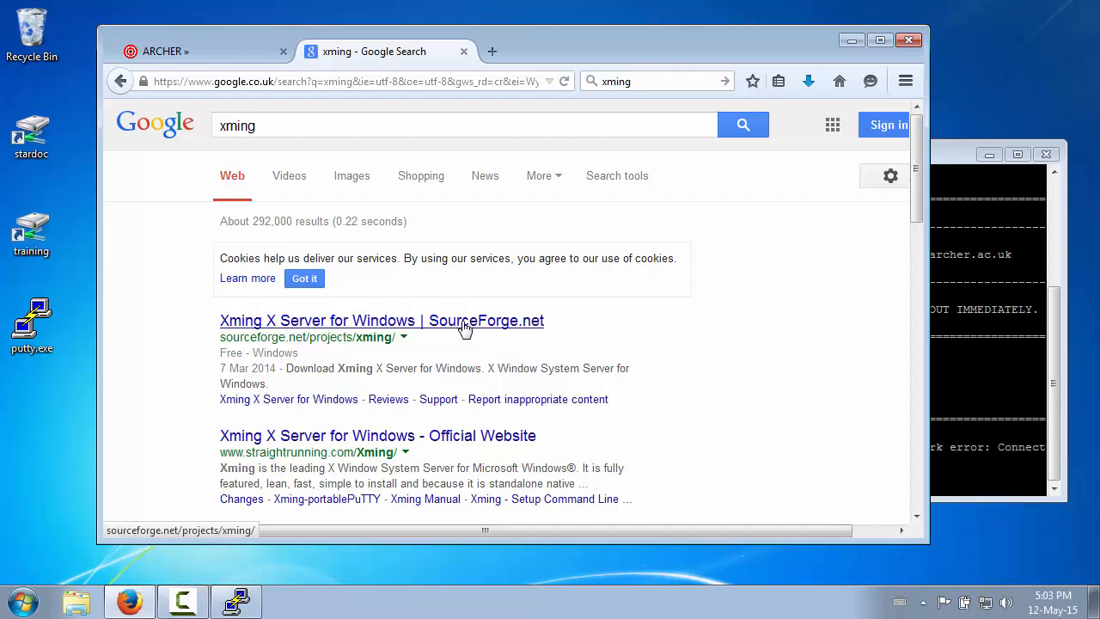
Step: Download the latest Xming installer from the SourceForge project page and save it
left_click(464, 325)
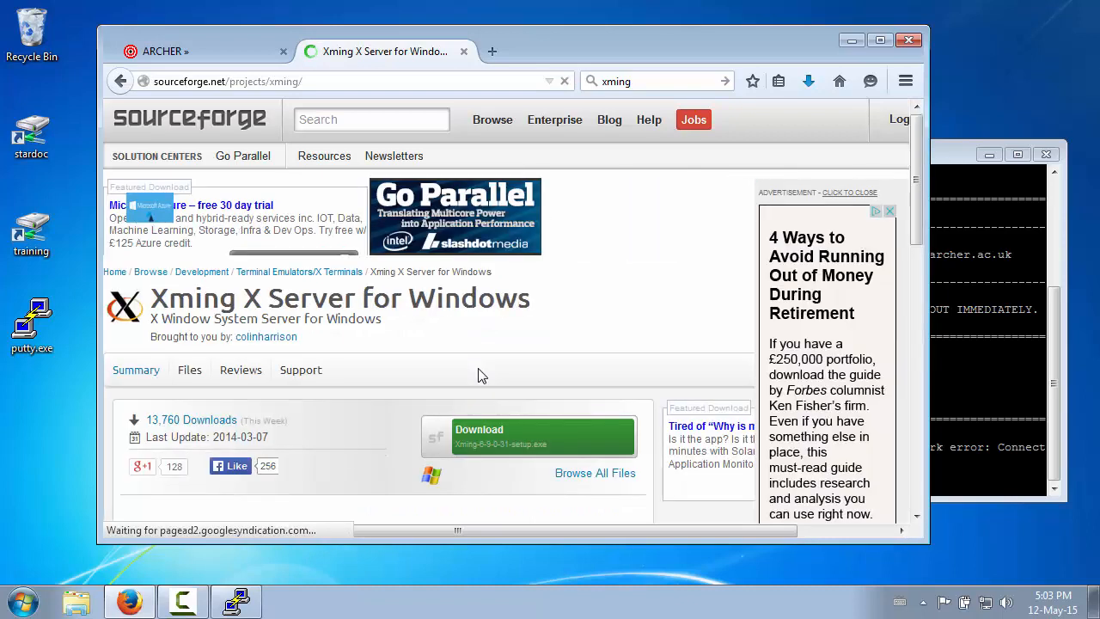
scroll(481, 375, "down", 1)
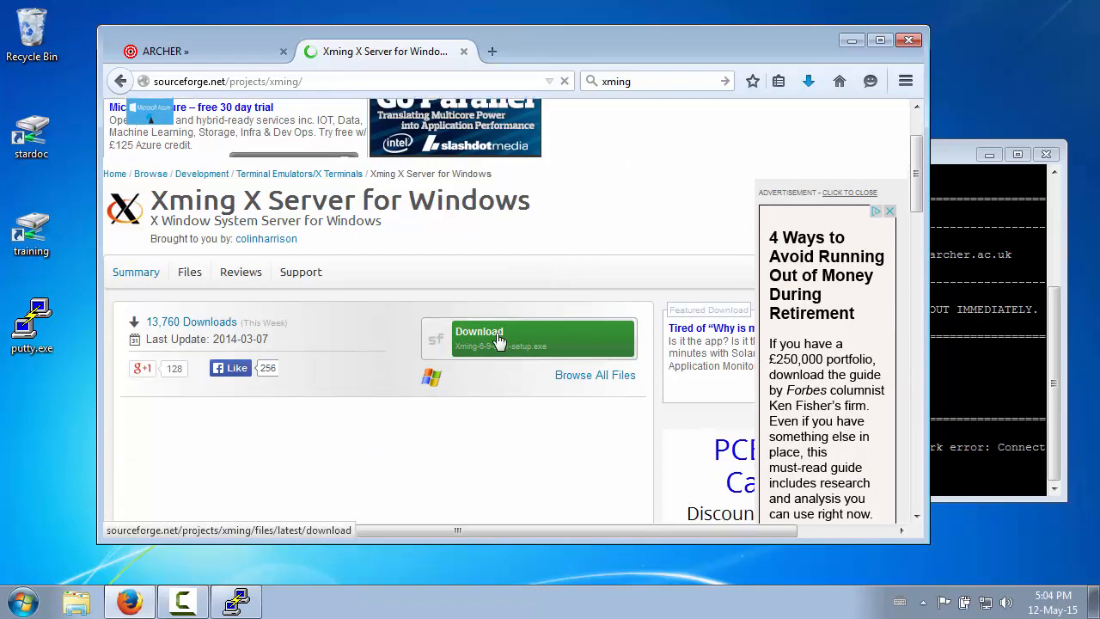
left_click(500, 339)
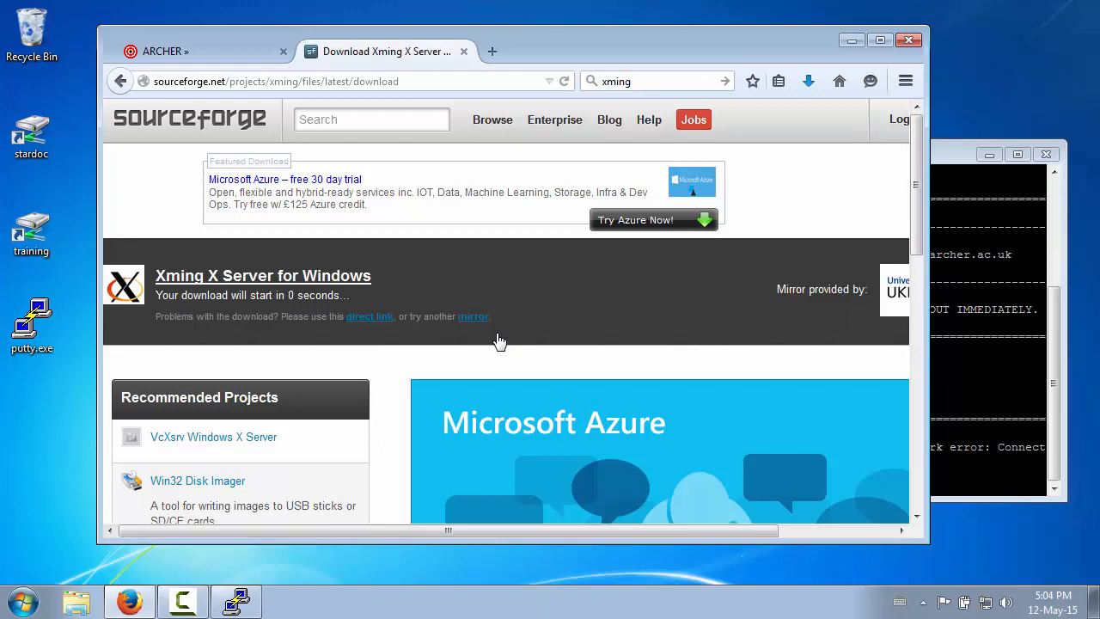
left_click(527, 273)
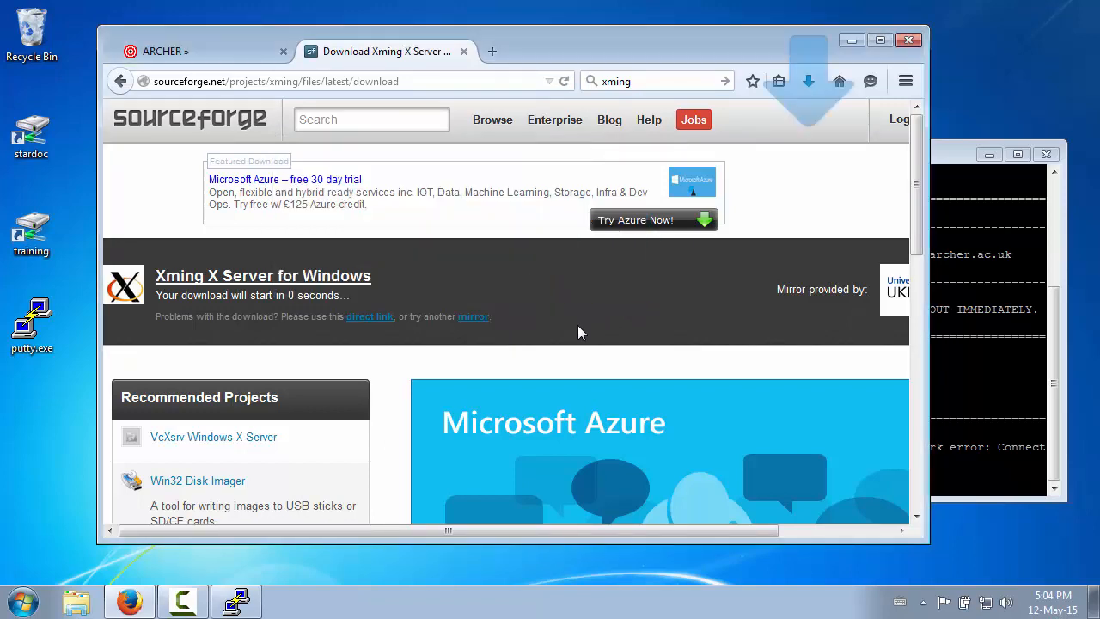
Step: Run the downloaded Xming installer from the Downloads panel
left_click(809, 82)
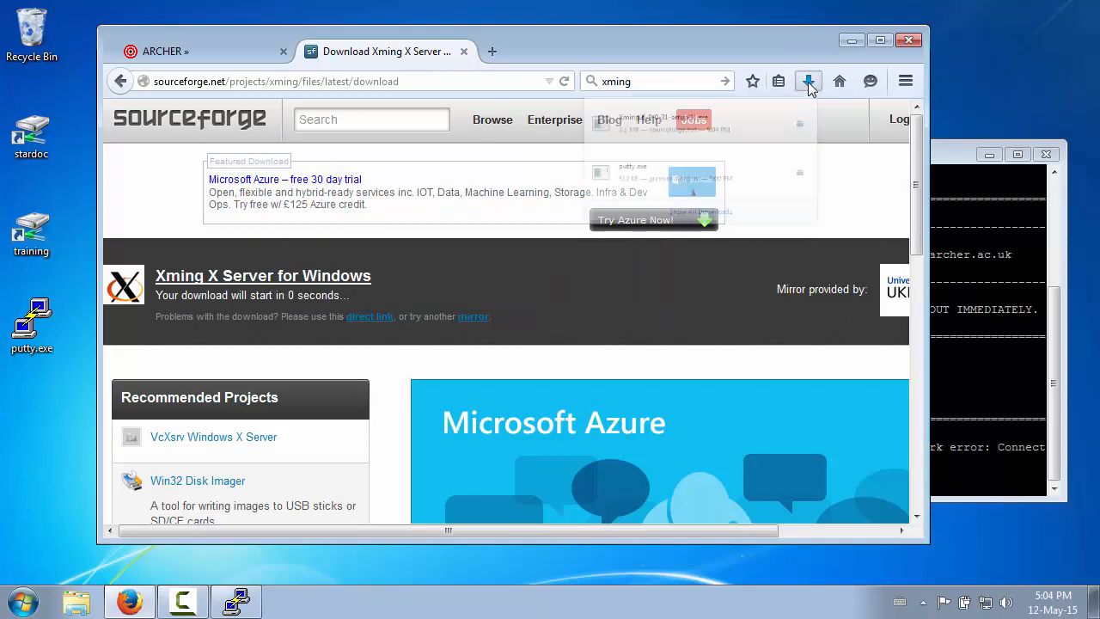
left_click(675, 141)
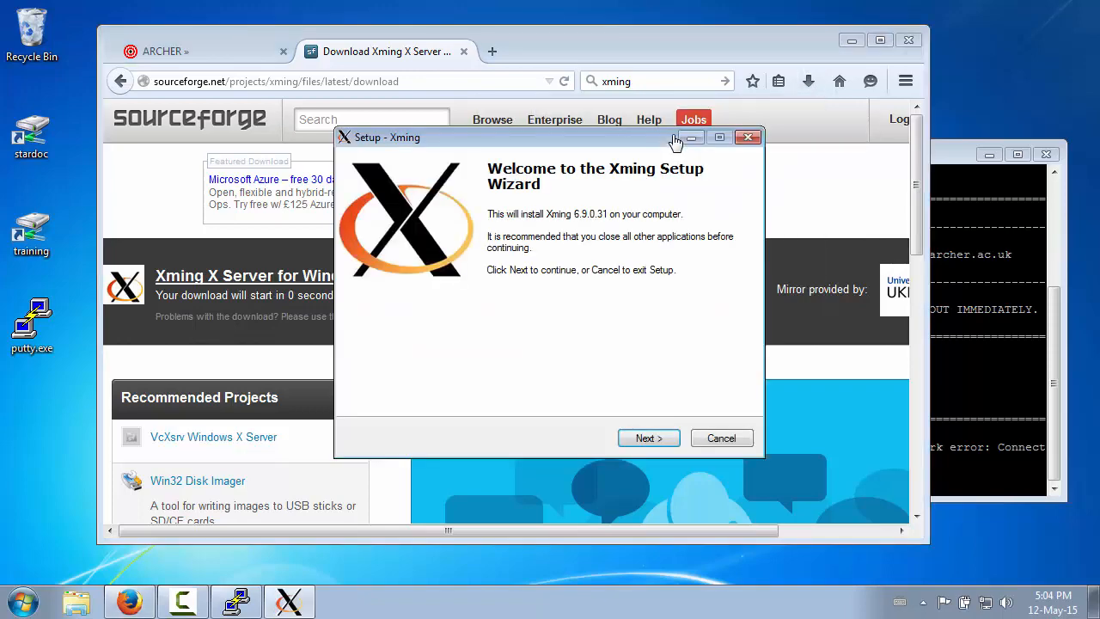
Step: Accept the existing Program Files folder, default components and shortcuts folder
left_click(649, 440)
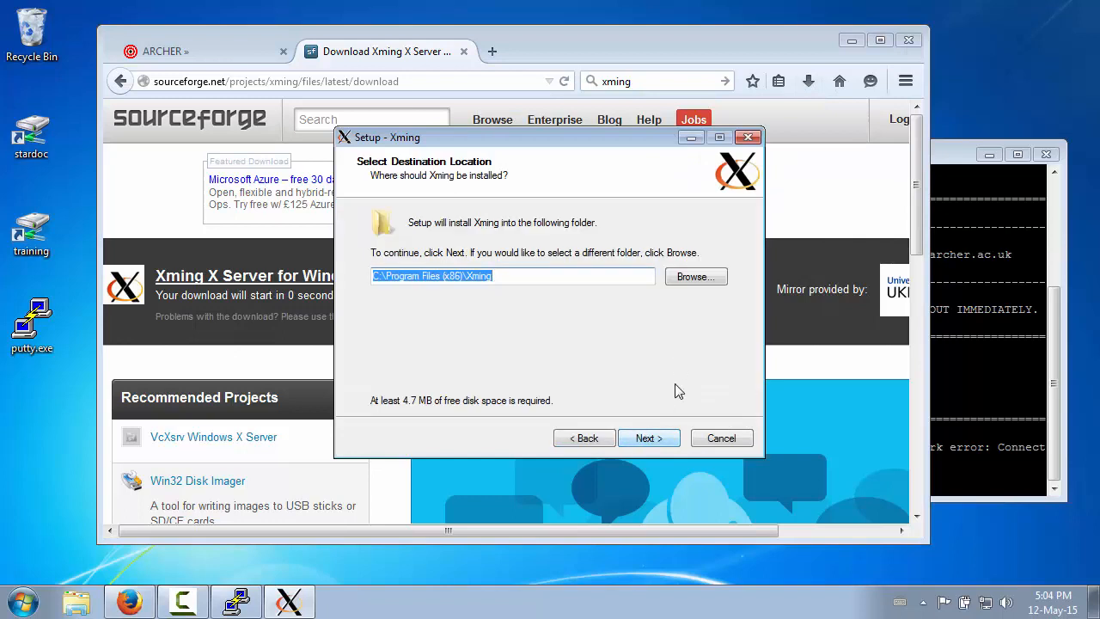
left_click(661, 440)
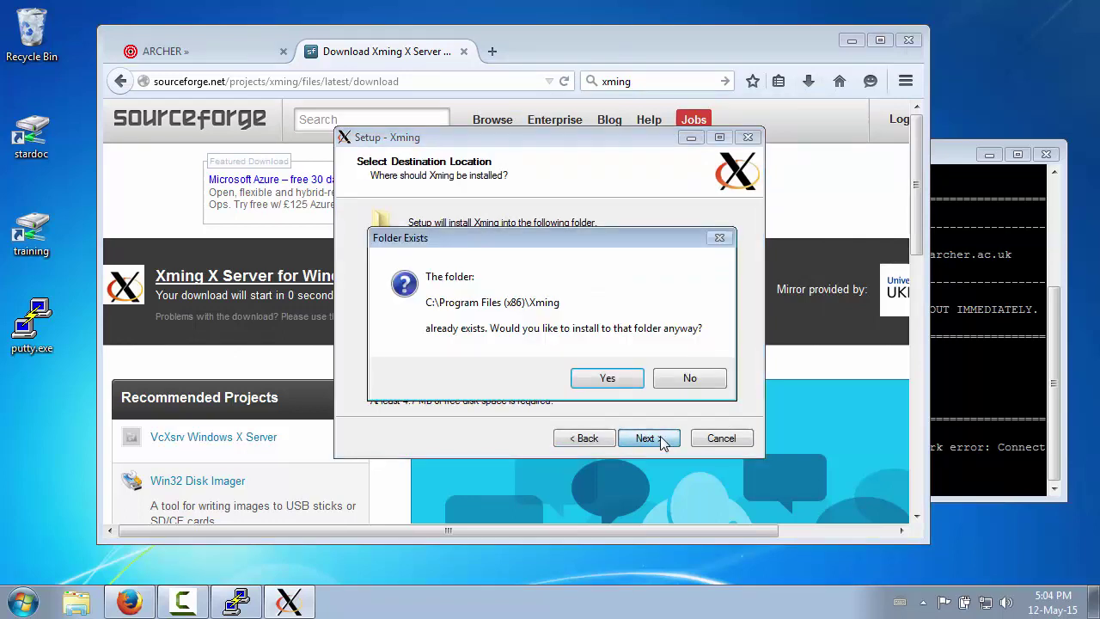
left_click(607, 378)
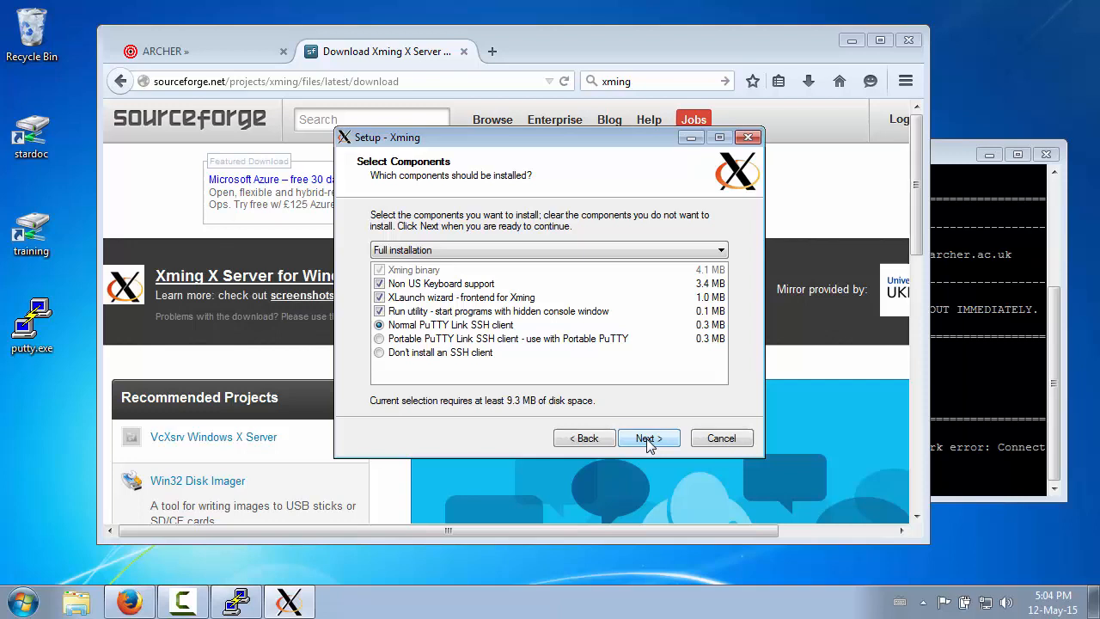
left_click(648, 439)
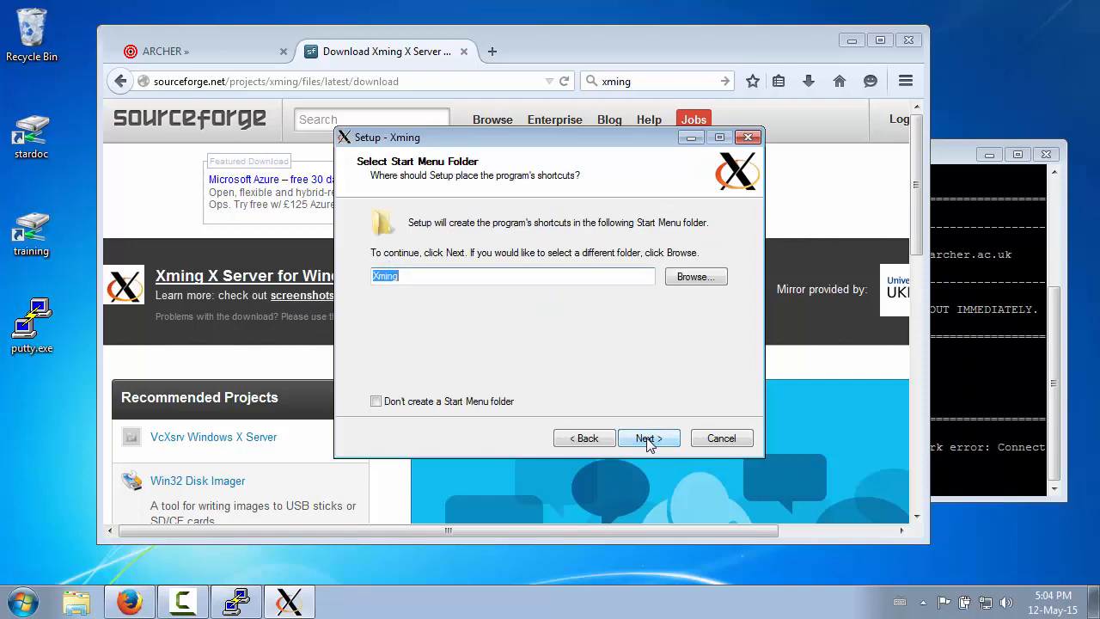
left_click(649, 440)
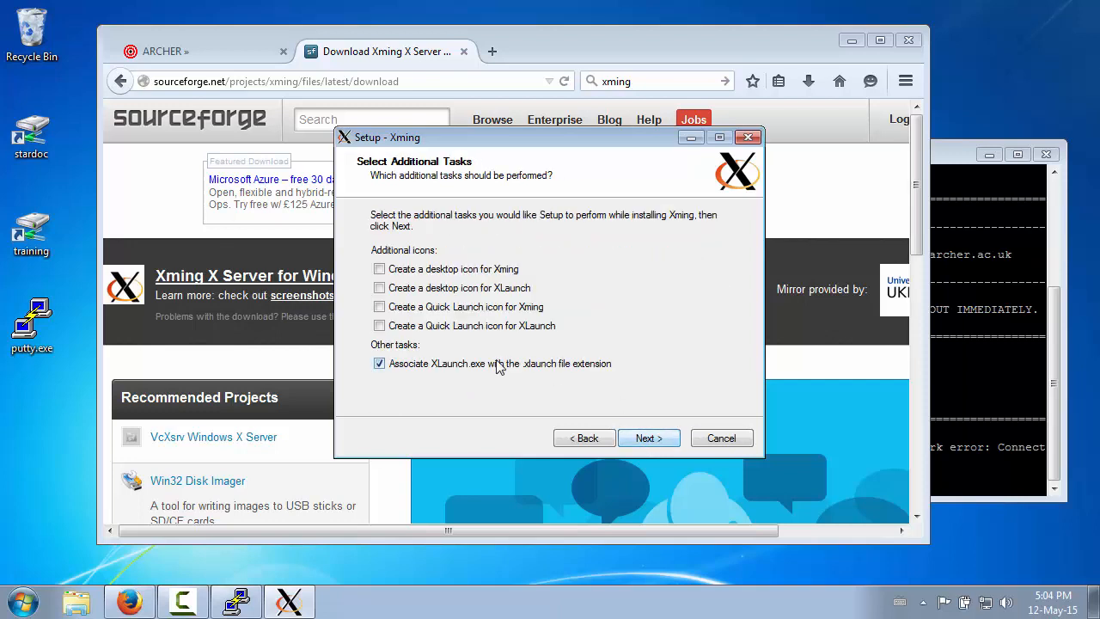
Step: Add a desktop icon for Xming and start the installation
left_click(379, 269)
left_click(649, 438)
left_click(648, 438)
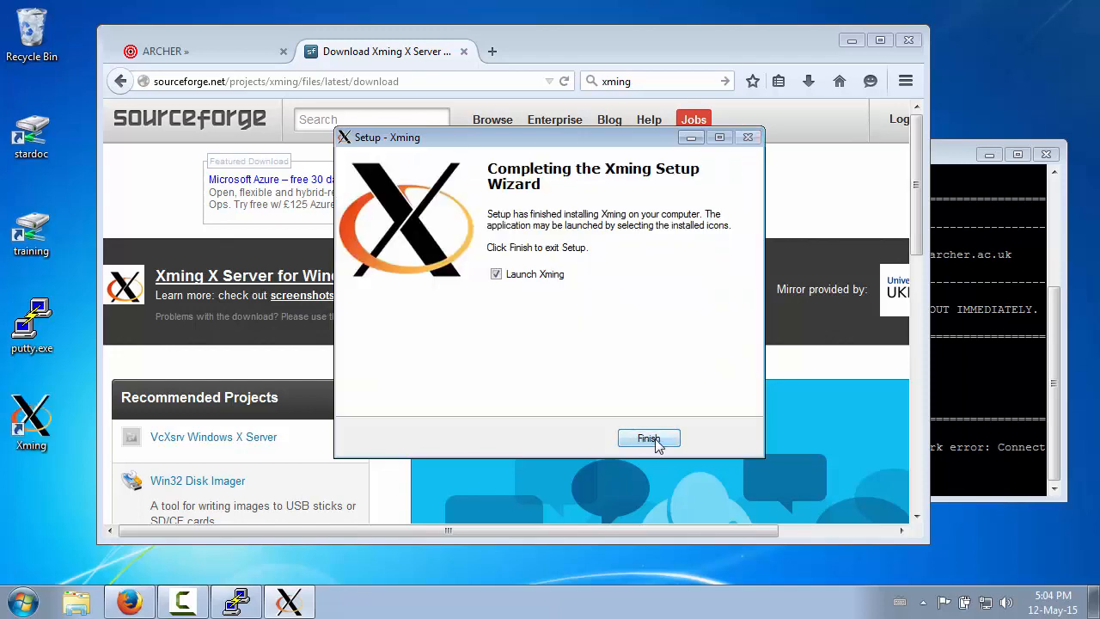
Step: Finish setup launching Xming, then rerun xclock so the remote clock appears locally
left_click(655, 441)
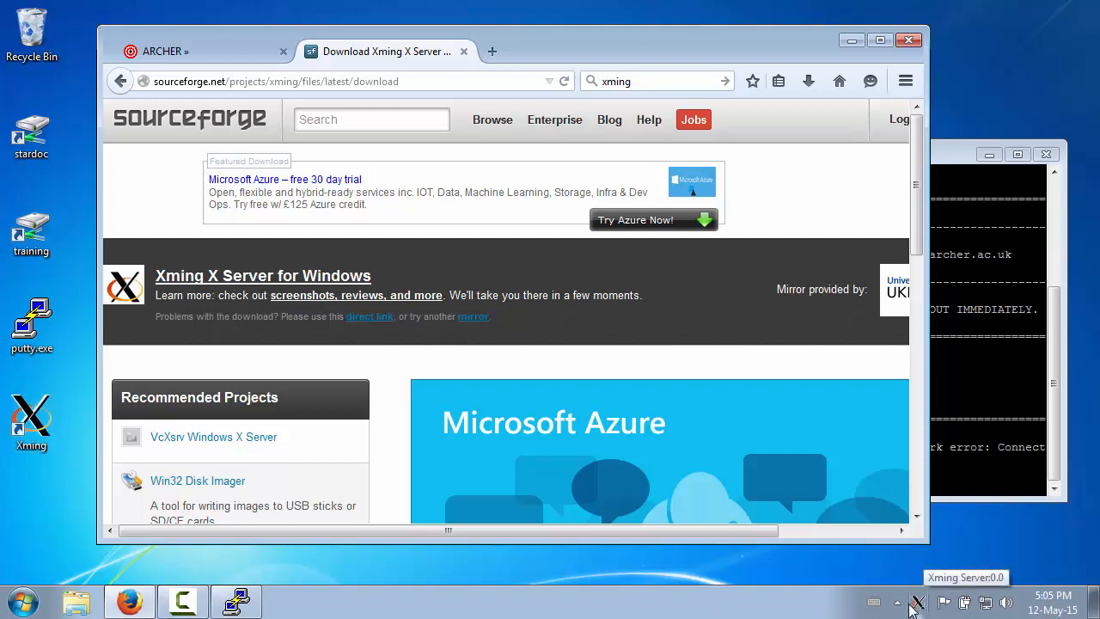
left_click(852, 40)
left_click_drag(842, 155, 708, 89)
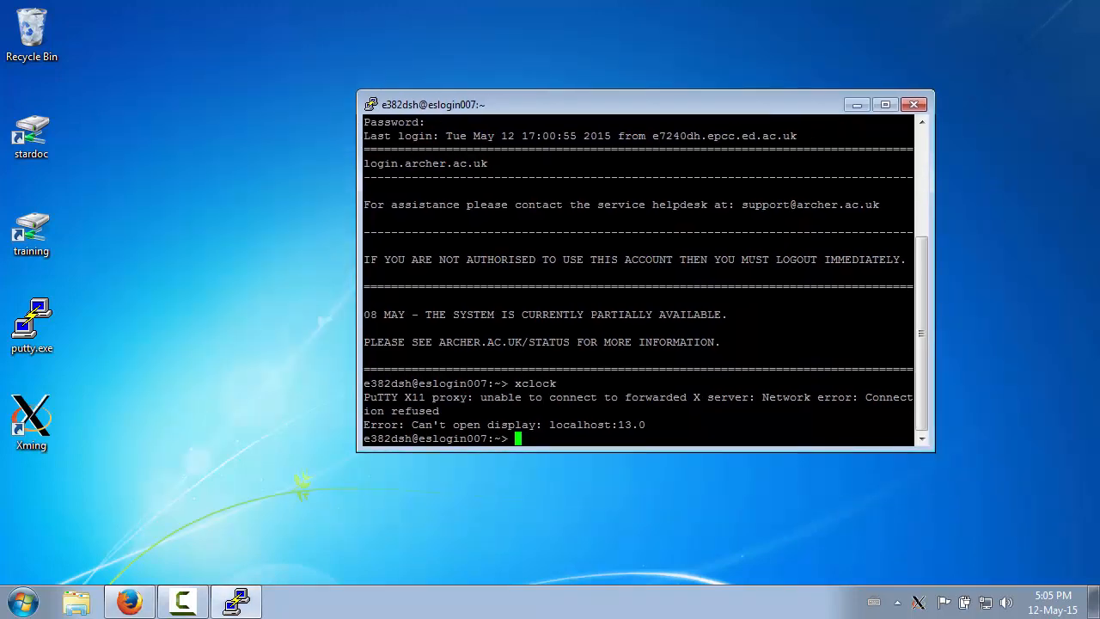
type("xclock")
key("Return")
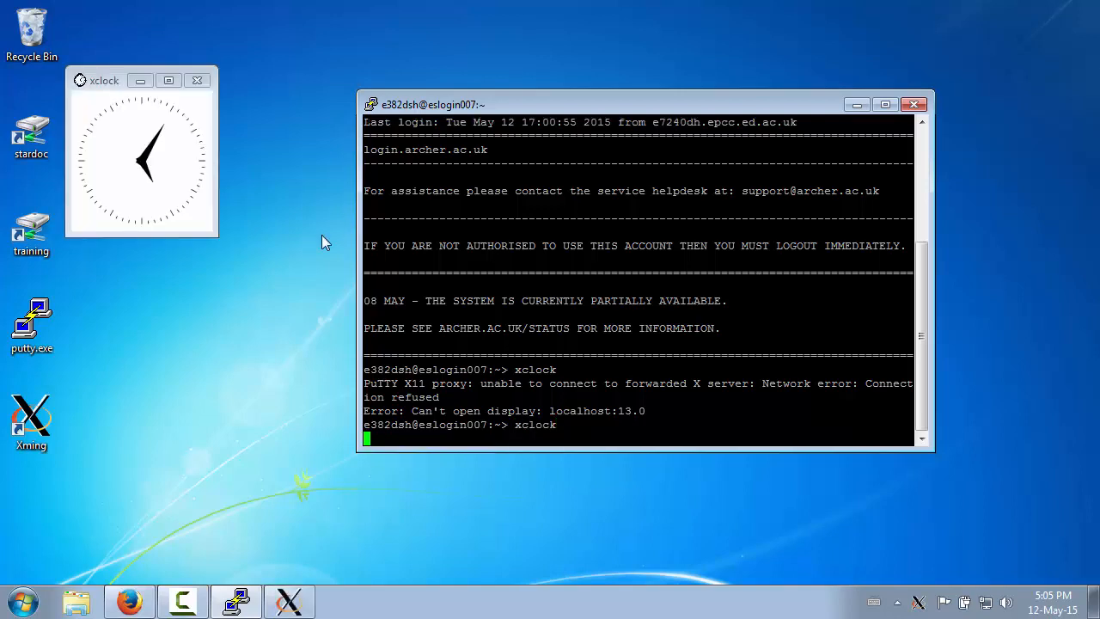
Step: Enlarge the xclock window and arrange it beside the terminal
left_click_drag(216, 235, 368, 370)
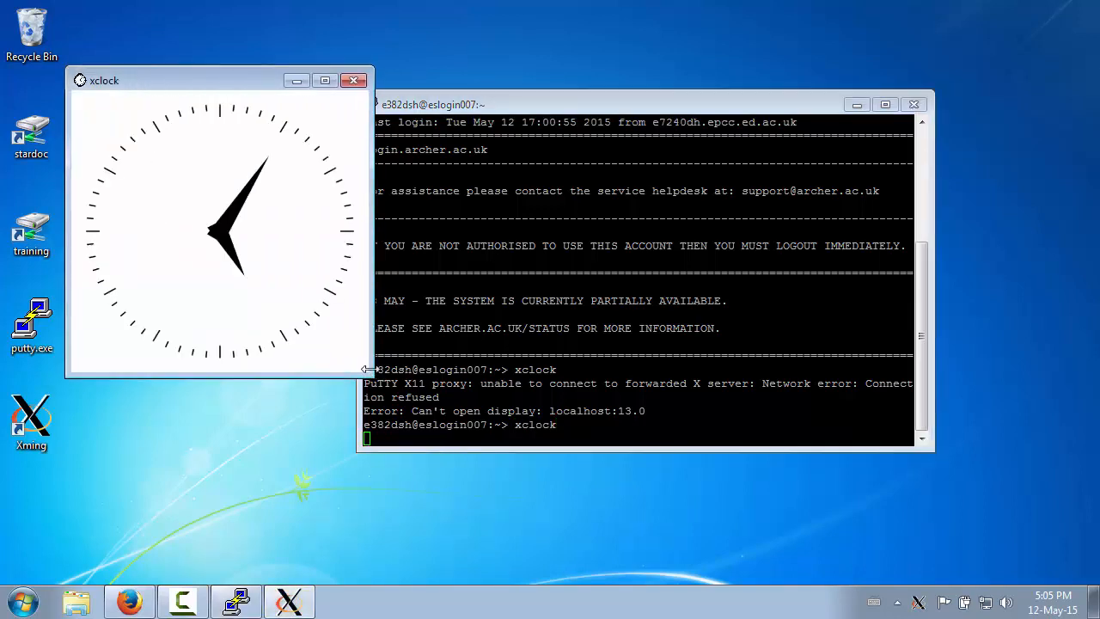
left_click_drag(457, 103, 506, 132)
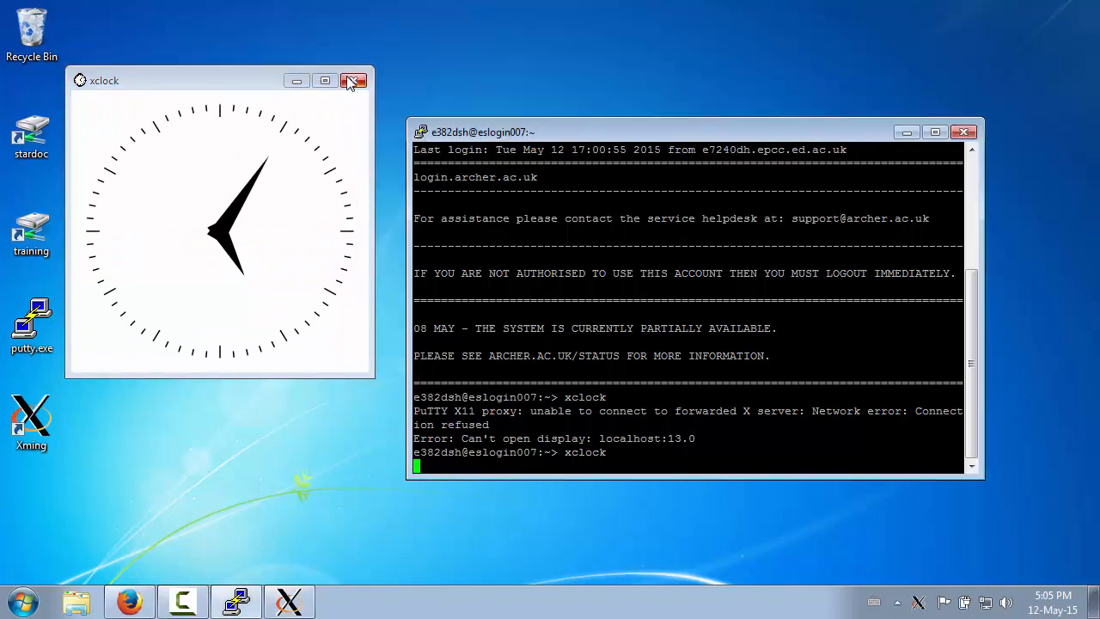
left_click_drag(242, 80, 242, 67)
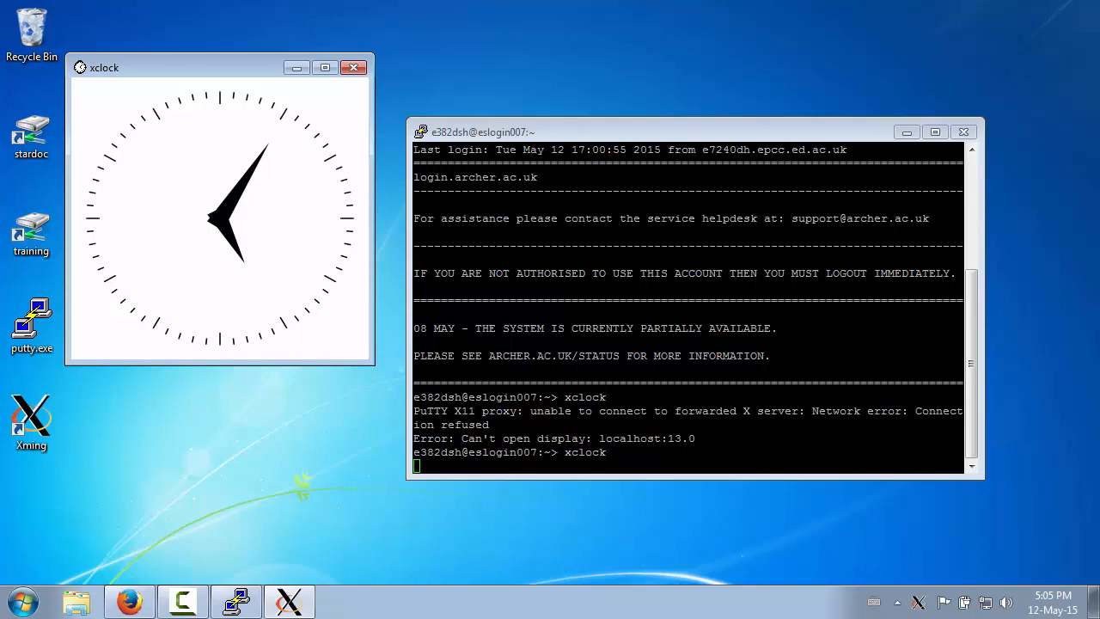
Step: Close xclock, run and close xeyes, then begin entering the emacs command
left_click(352, 67)
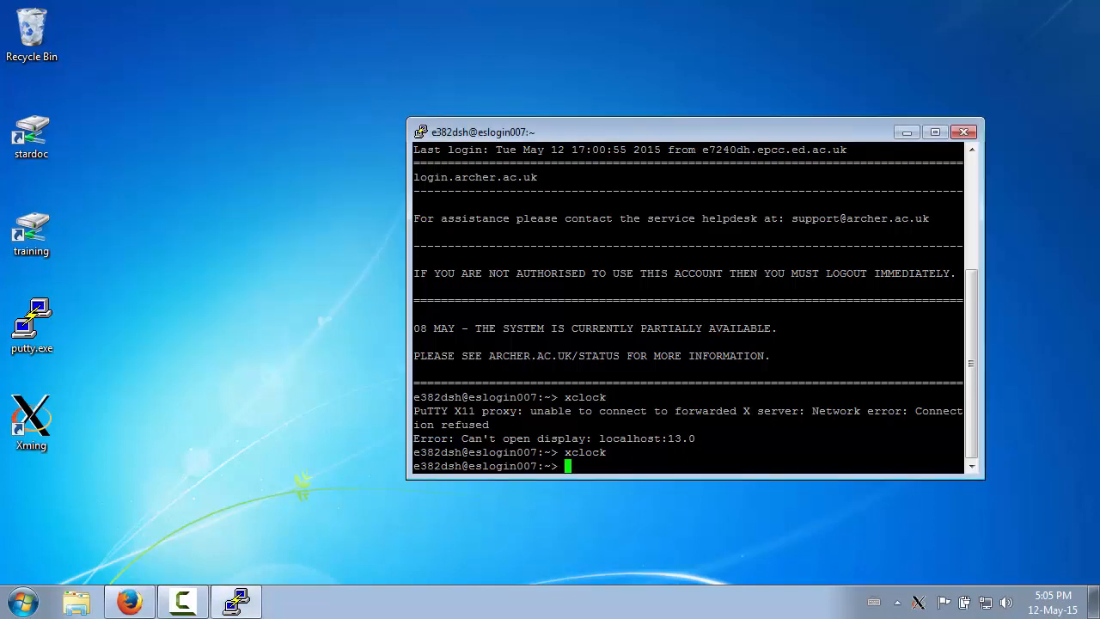
type("xeyes")
key("Return")
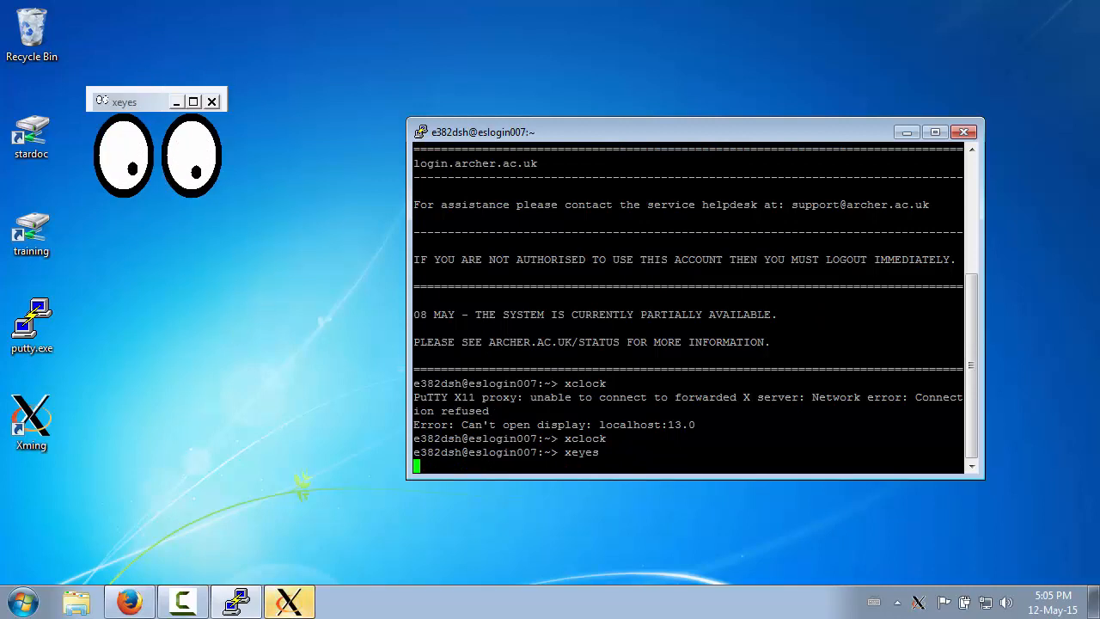
left_click(211, 102)
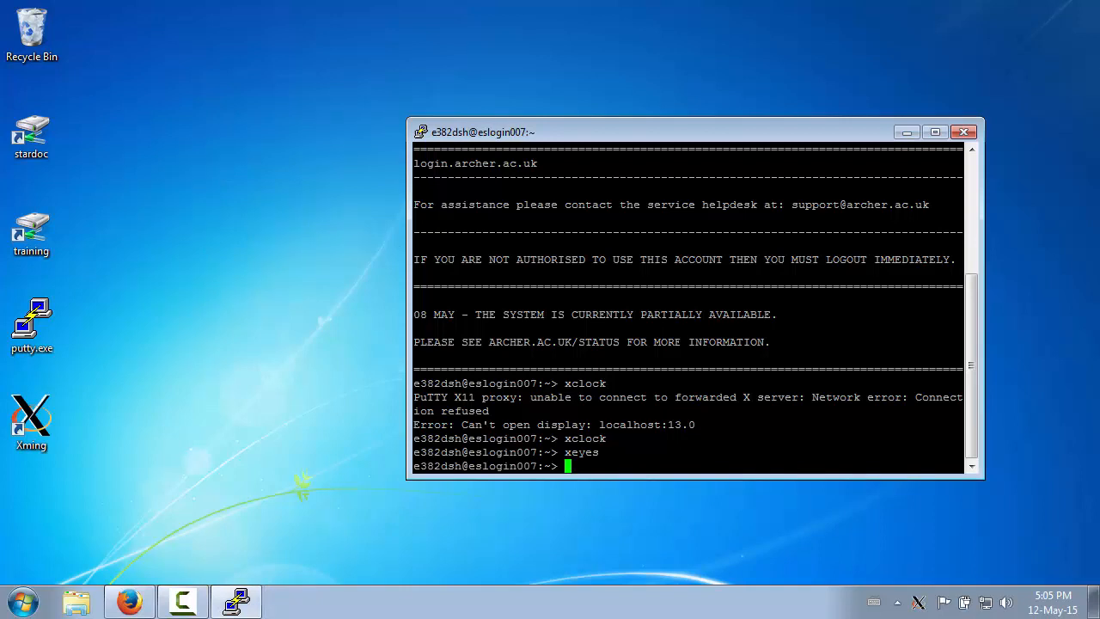
type("xe")
key("BackSpace")
key("BackSpace")
type("emacs")
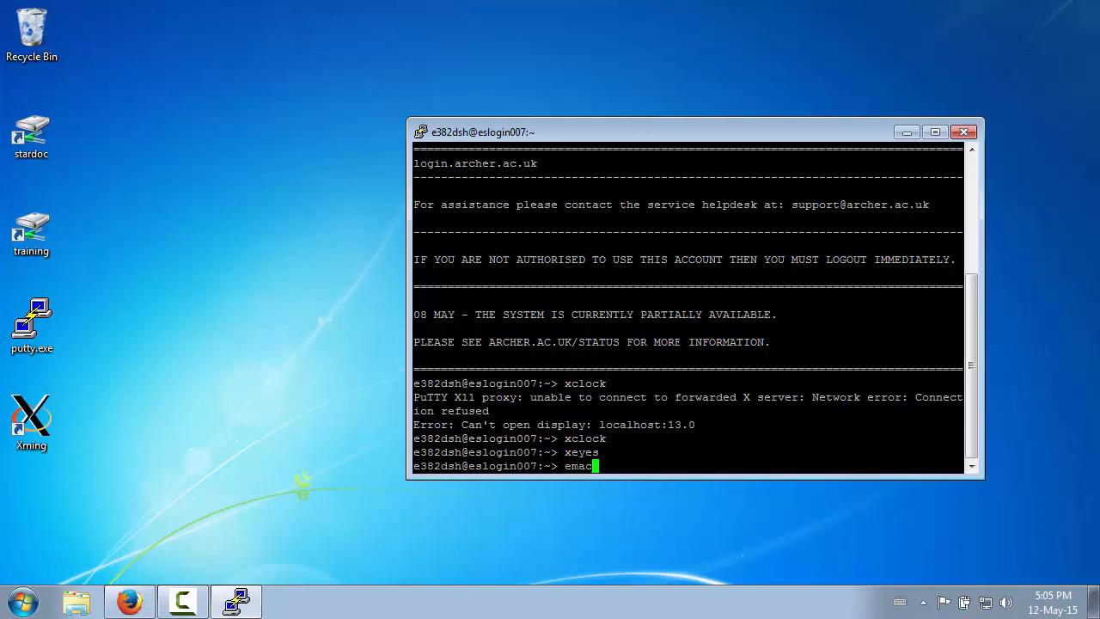
Step: Launch remote Emacs and enlarge its window at the top-left of the desktop
key("Return")
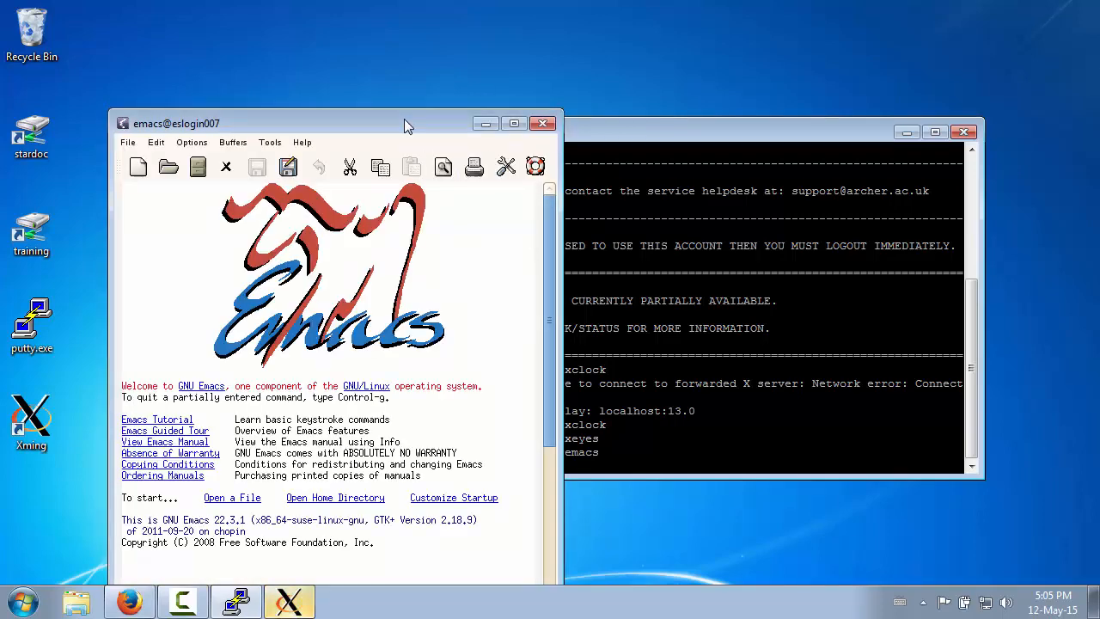
left_click_drag(403, 119, 371, 34)
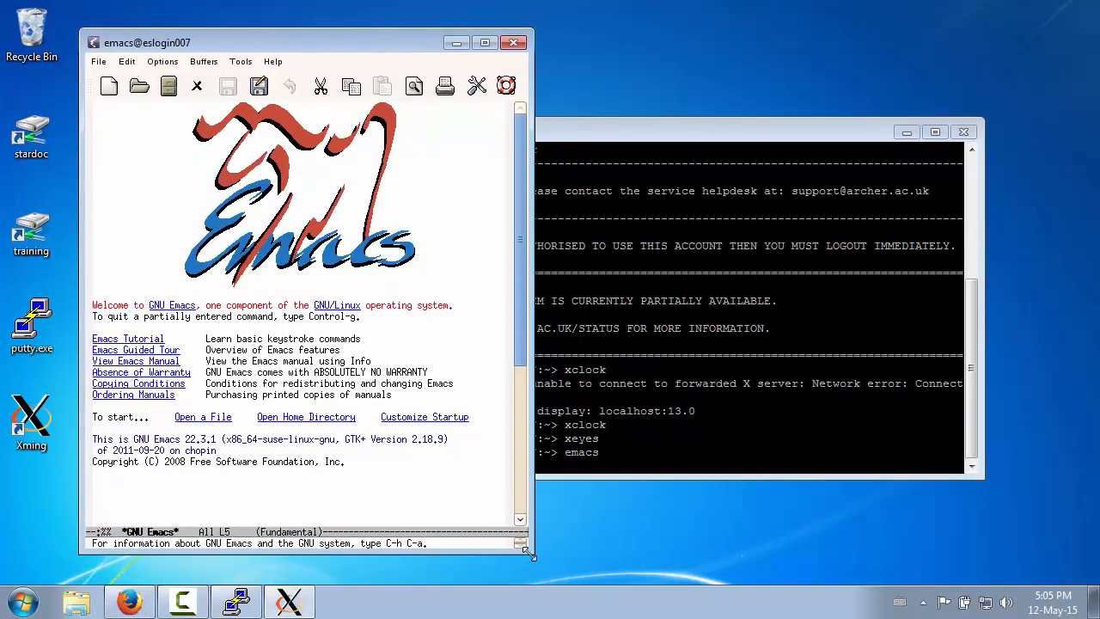
left_click_drag(534, 555, 661, 570)
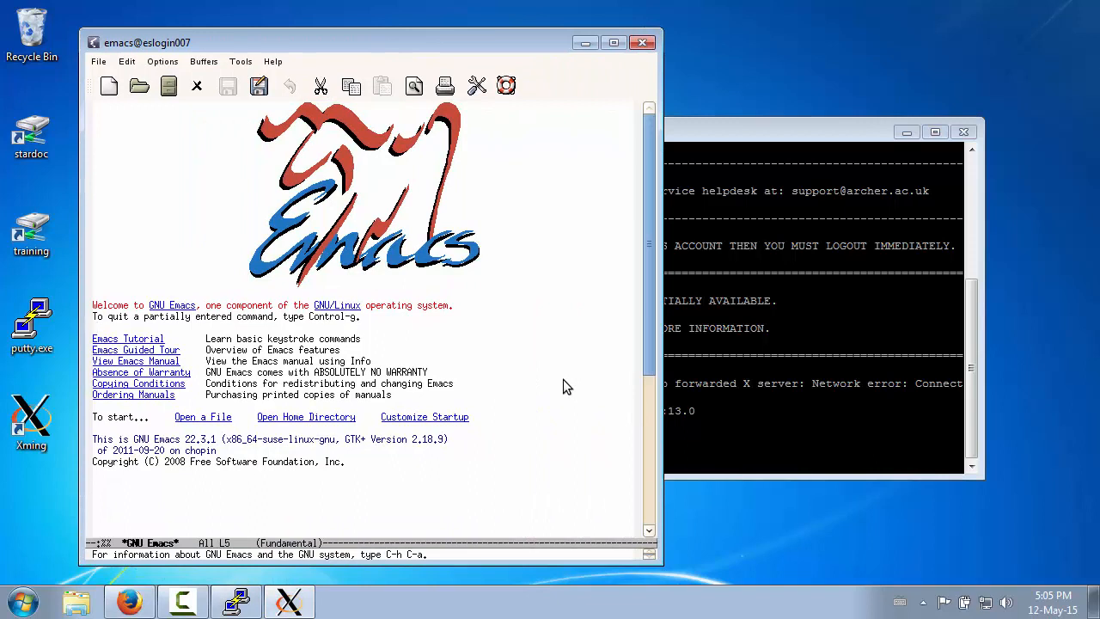
left_click_drag(438, 42, 422, 38)
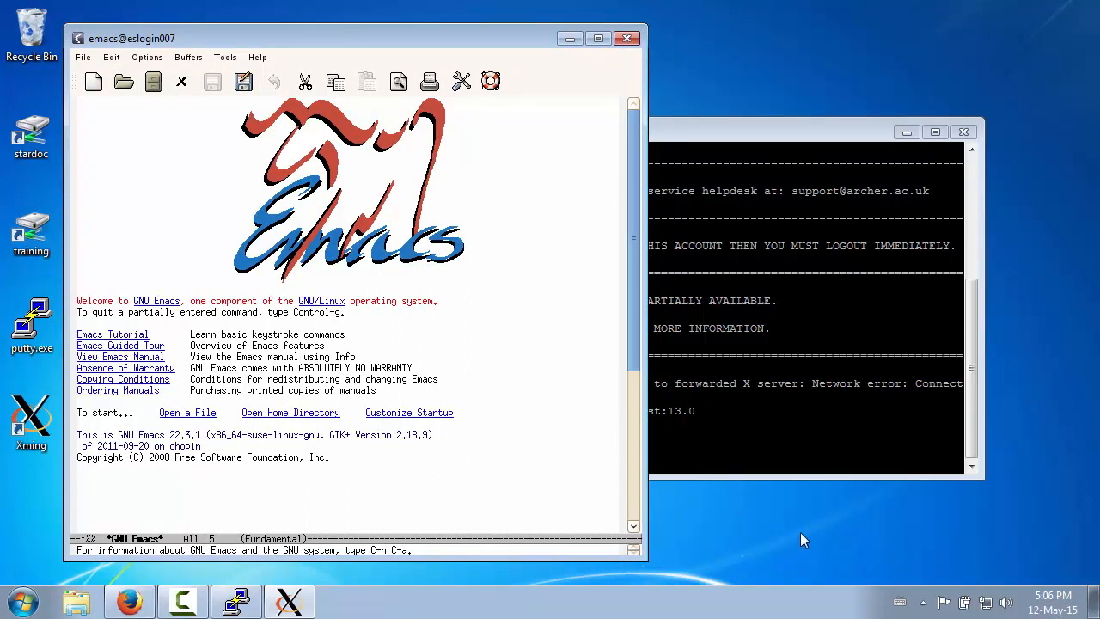
Step: Quit Emacs via File > Exit Emacs, returning to the shell prompt
left_click(85, 57)
left_click(116, 508)
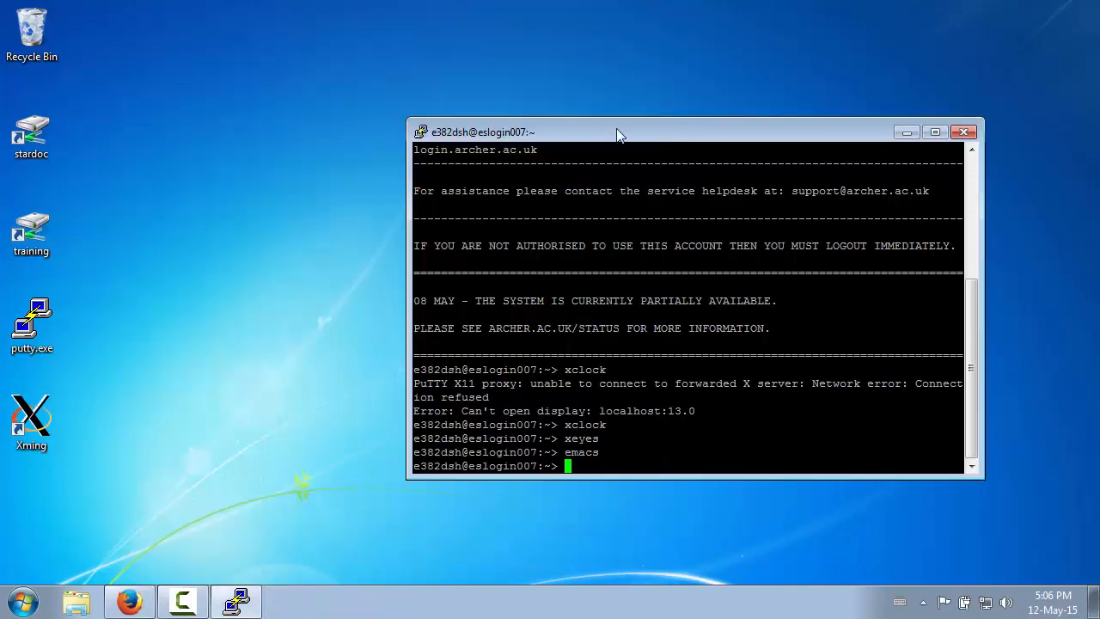
Step: List the home directory contents with ls -l
left_click_drag(616, 128, 572, 112)
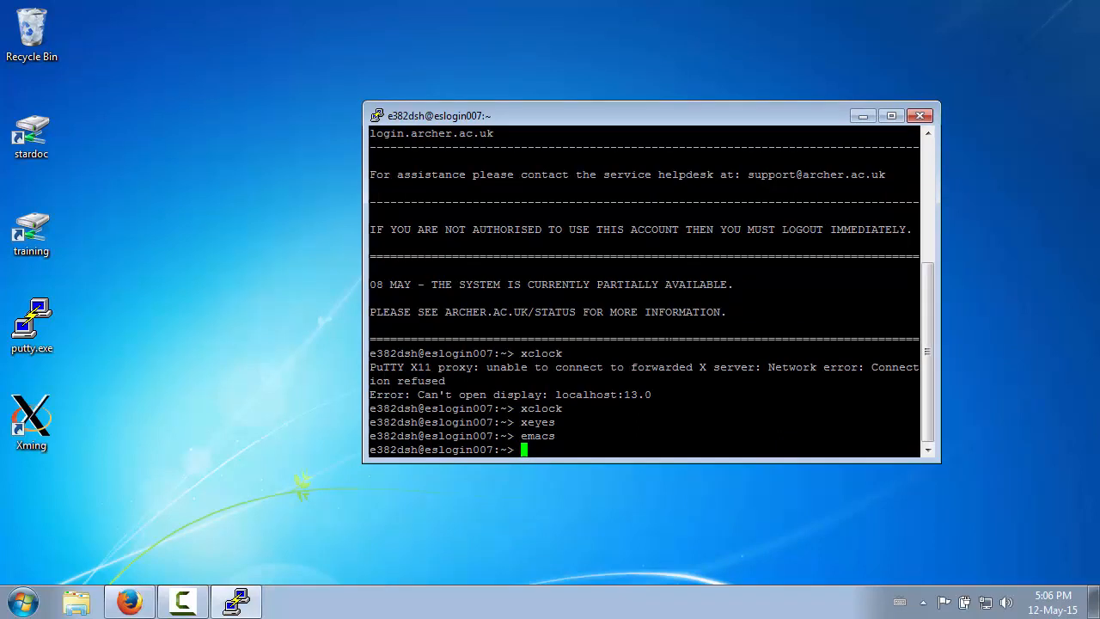
type("ls -l")
key("Return")
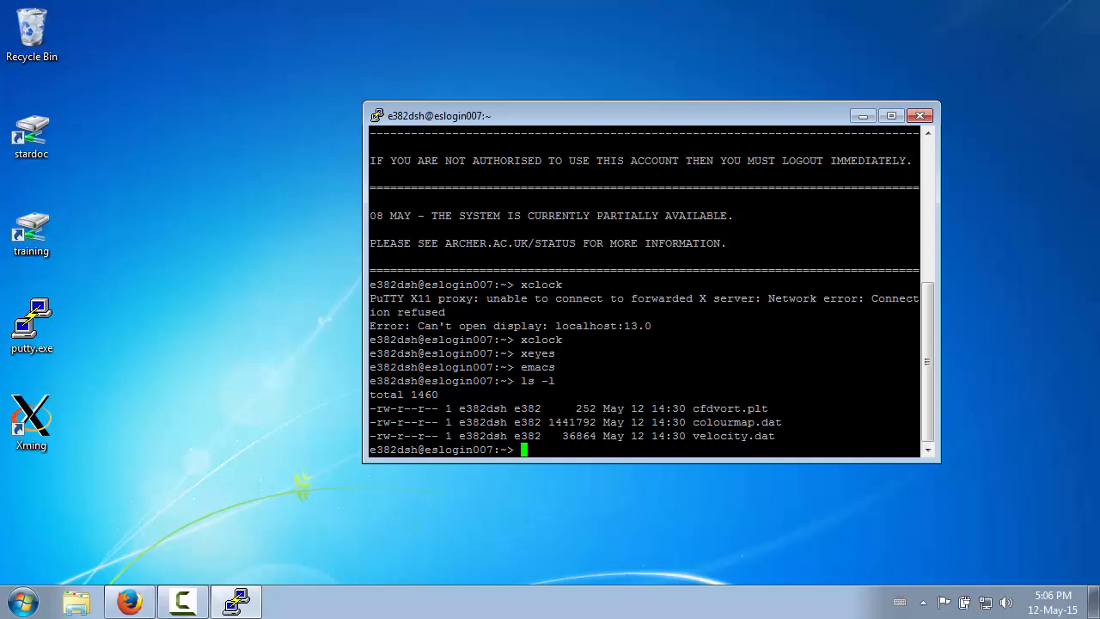
type("gnuplot -per")
type("is")
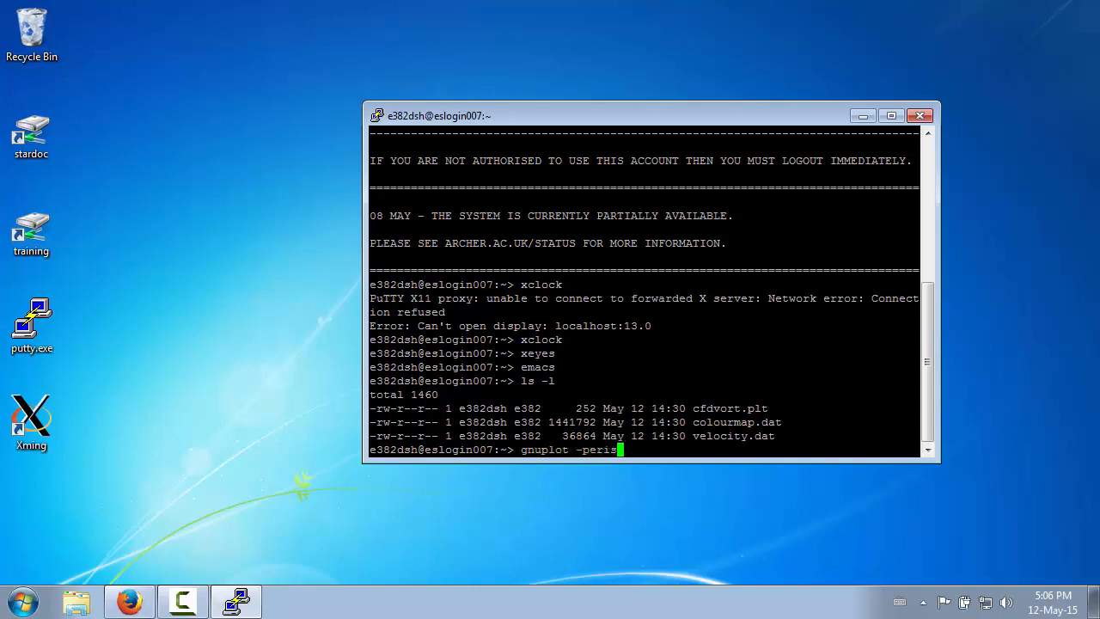
Step: Run gnuplot -persist cfdvort.plt and enlarge the flow-field plot window
key("BackSpace")
key("BackSpace")
type("s")
type("ist ")
type("cfdvor")
key("Tab")
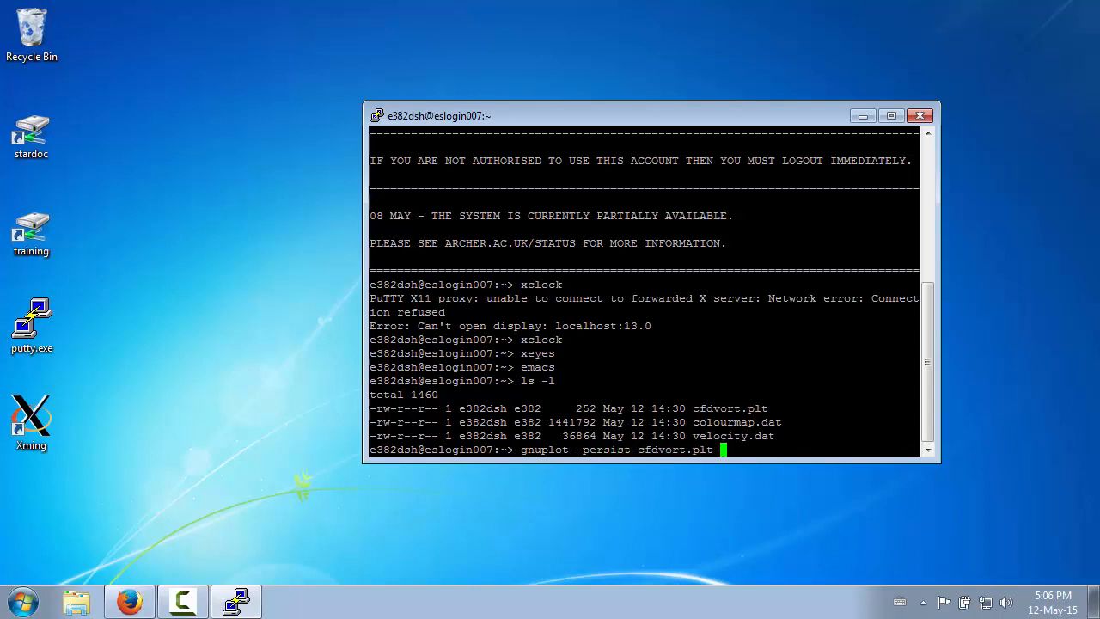
key("Return")
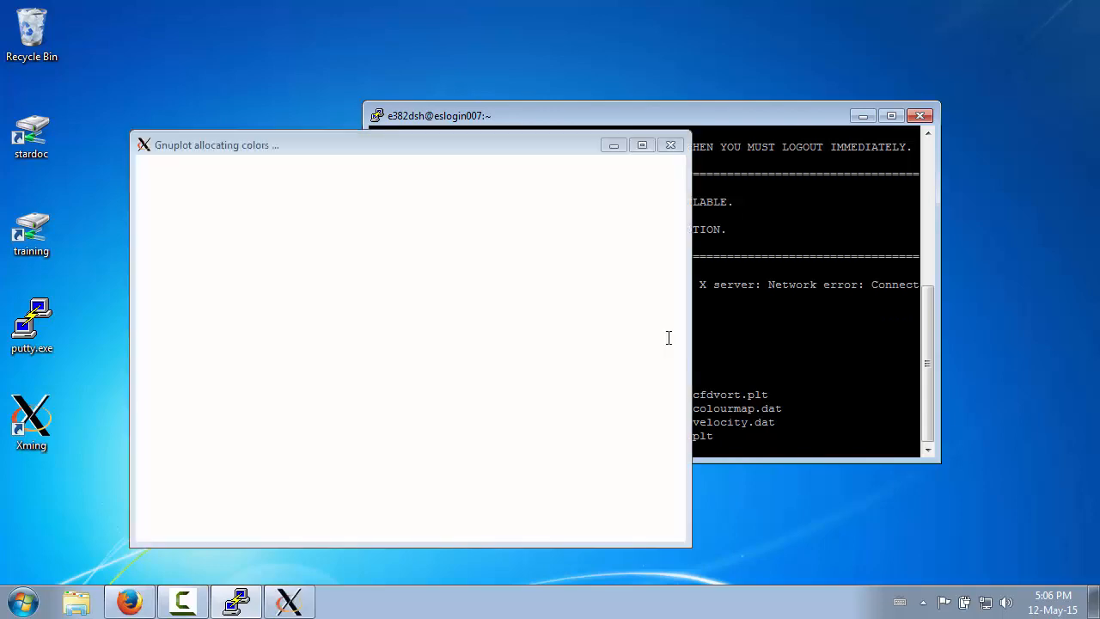
mouse_move(503, 147)
left_mouse_down()
mouse_move(411, 88)
mouse_move(378, 31)
left_mouse_up()
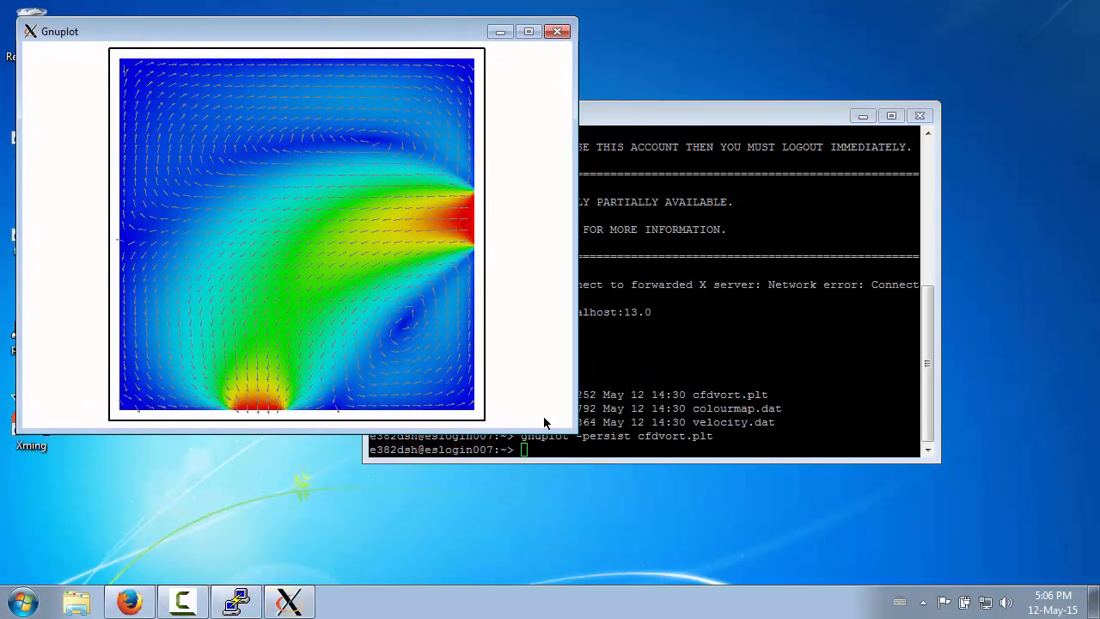
left_click_drag(581, 443, 675, 555)
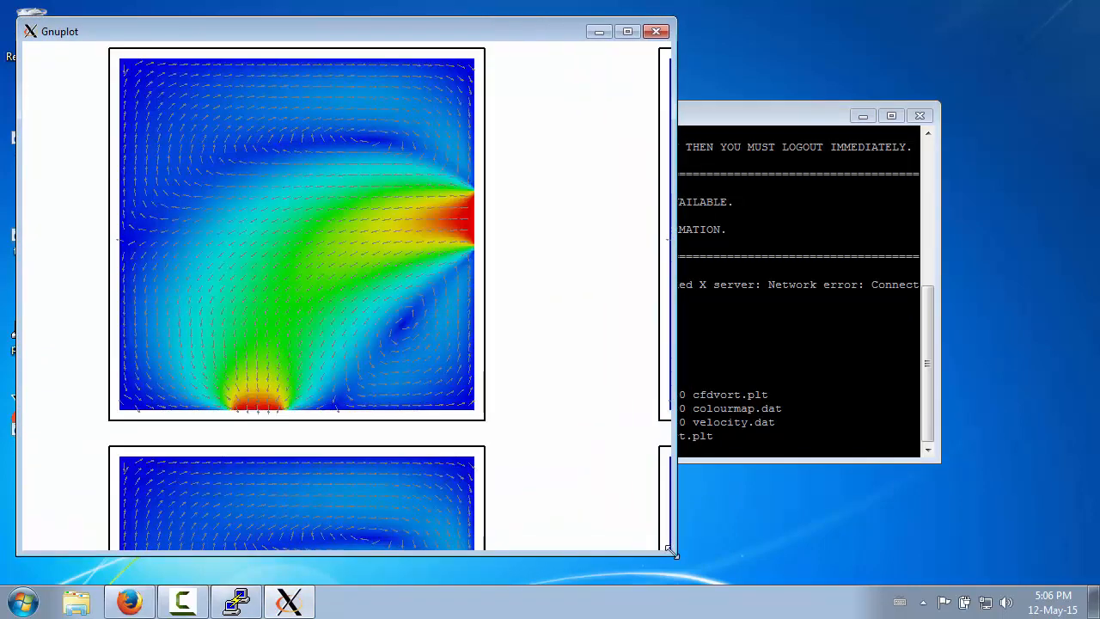
Step: Close the Gnuplot window and log out with Ctrl+D, closing PuTTY
left_click(656, 31)
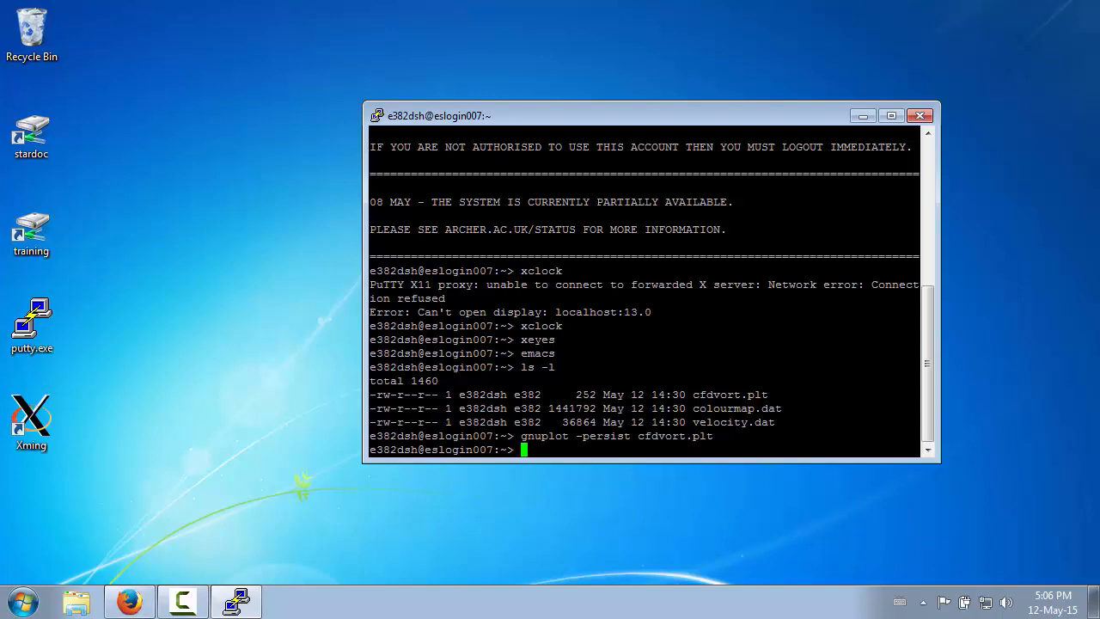
key("ctrl+d")
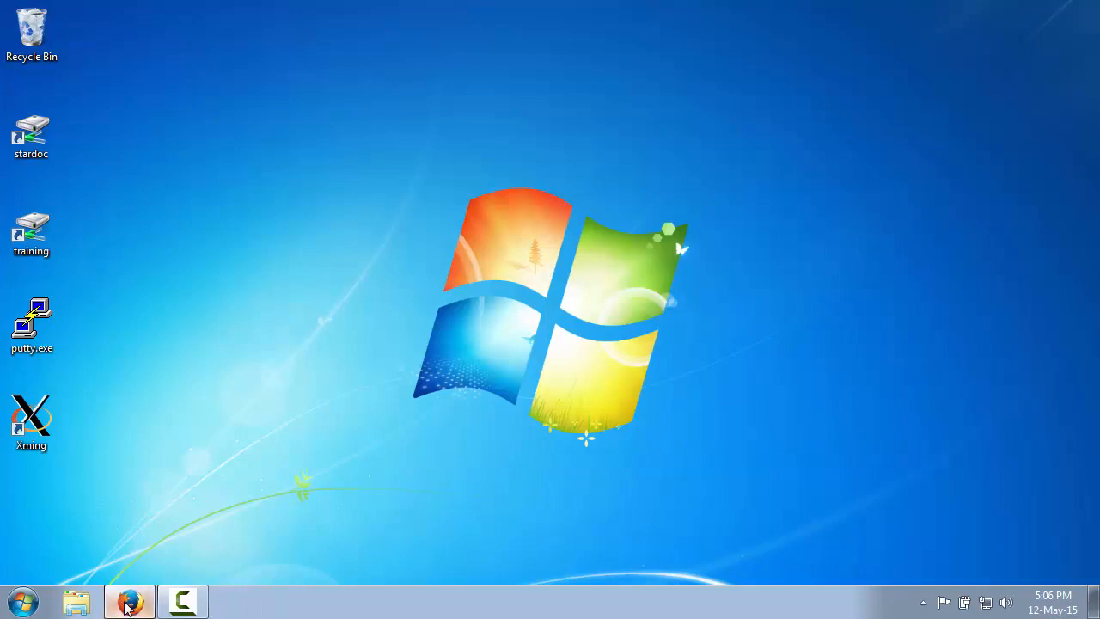